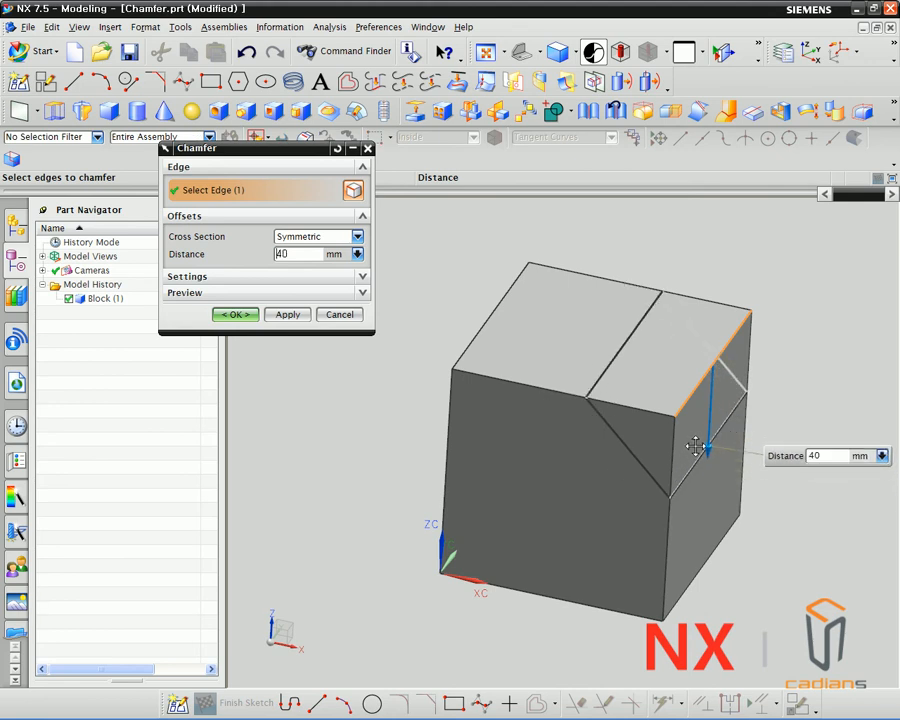
Create the 40 mm symmetric chamfer on the block's upper edge and reopen it for editing in a front view
click(236, 316)
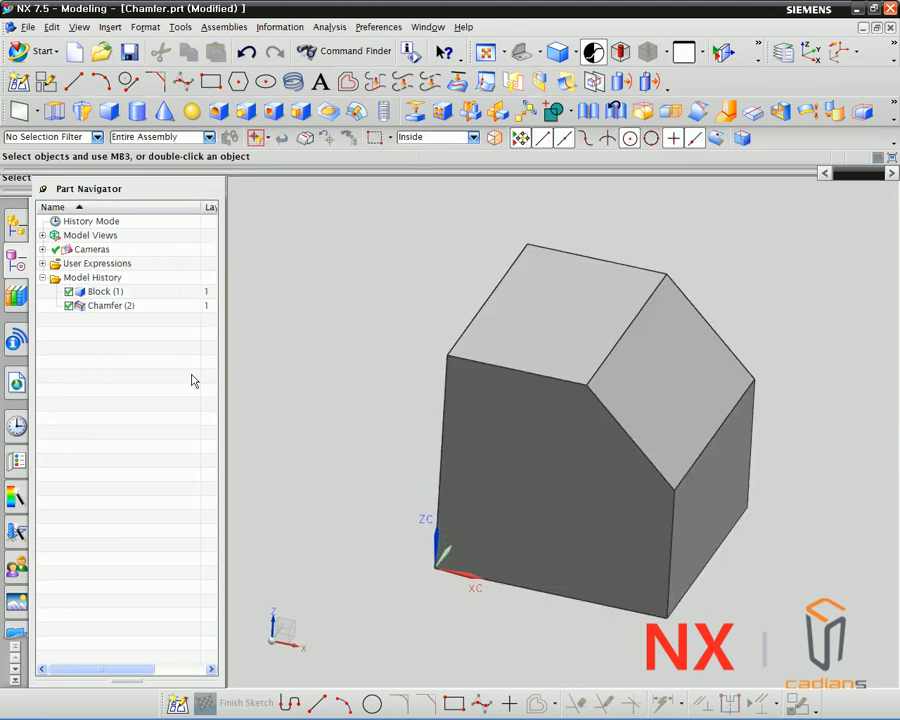
double_click(94, 306)
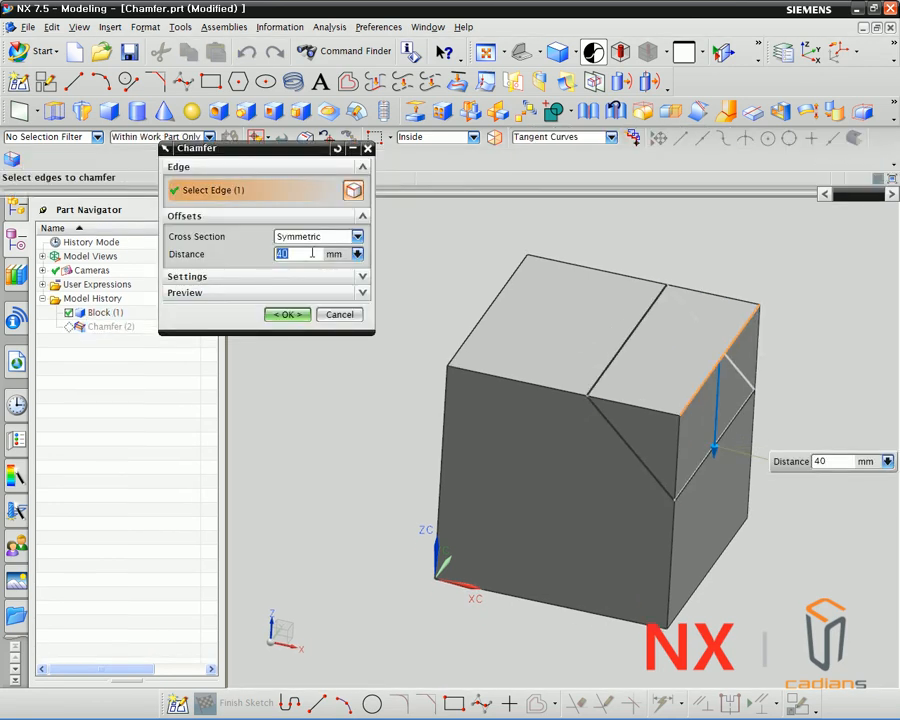
middle_drag(558, 402, 542, 478)
key(F8)
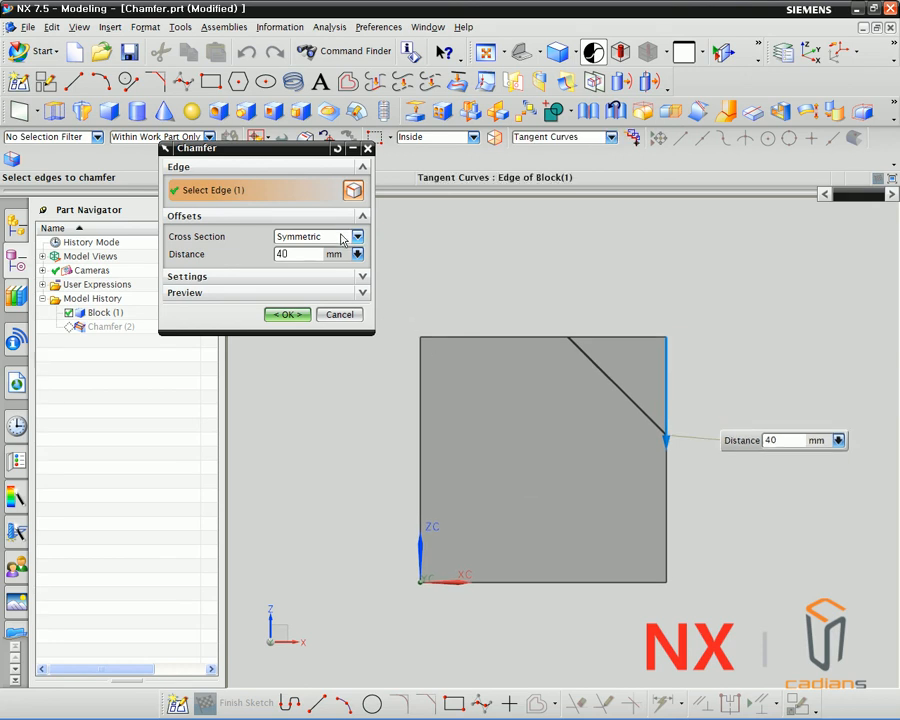
Switch the chamfer's cross section to Asymmetric, set Distance 2 to 22 mm, and reverse its direction
click(342, 239)
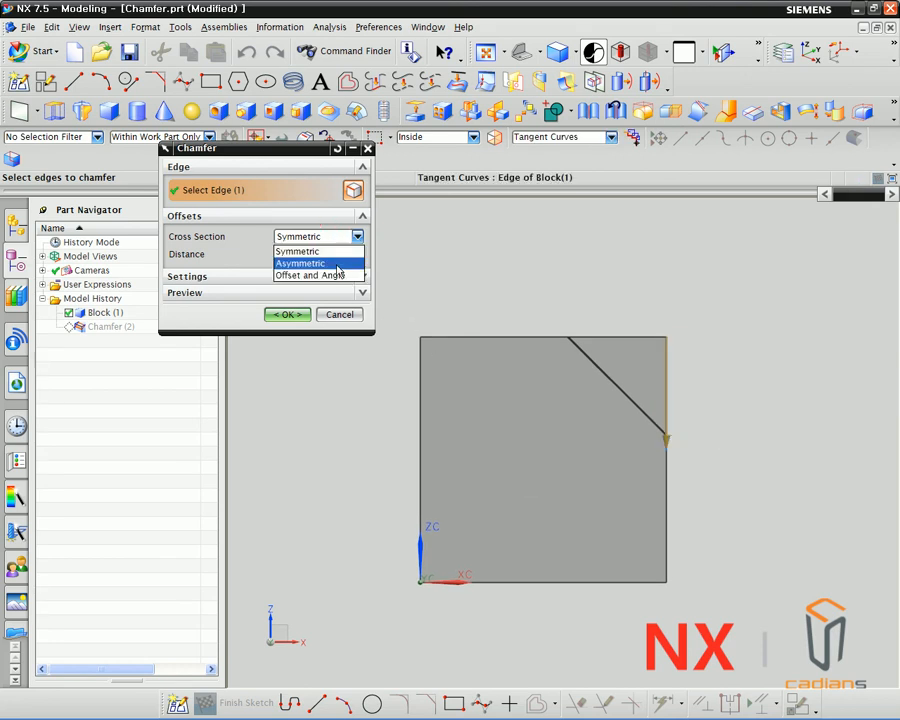
click(337, 268)
drag(571, 331, 611, 315)
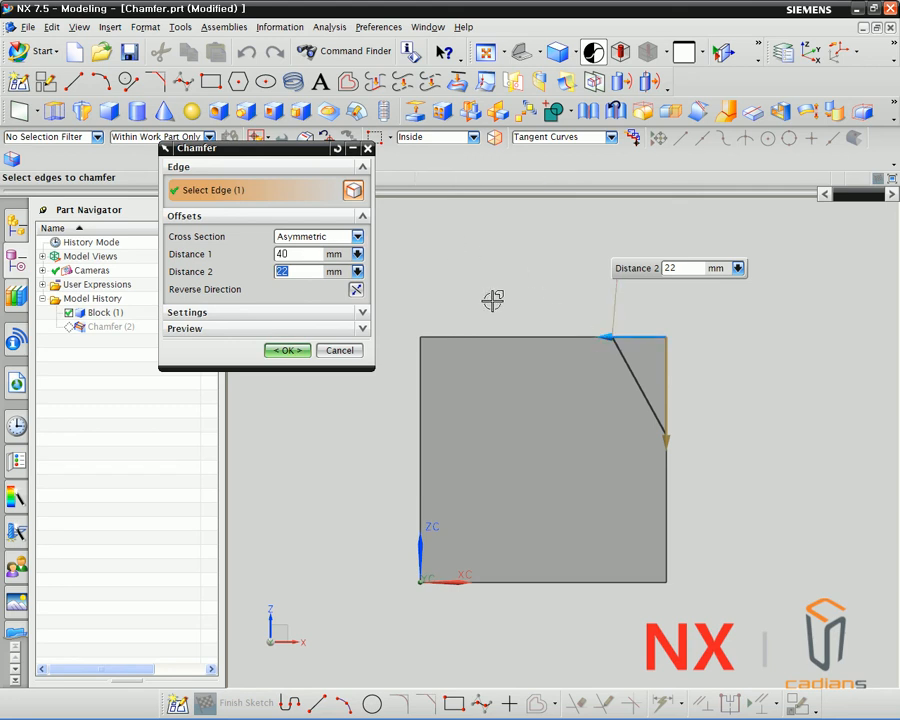
click(281, 254)
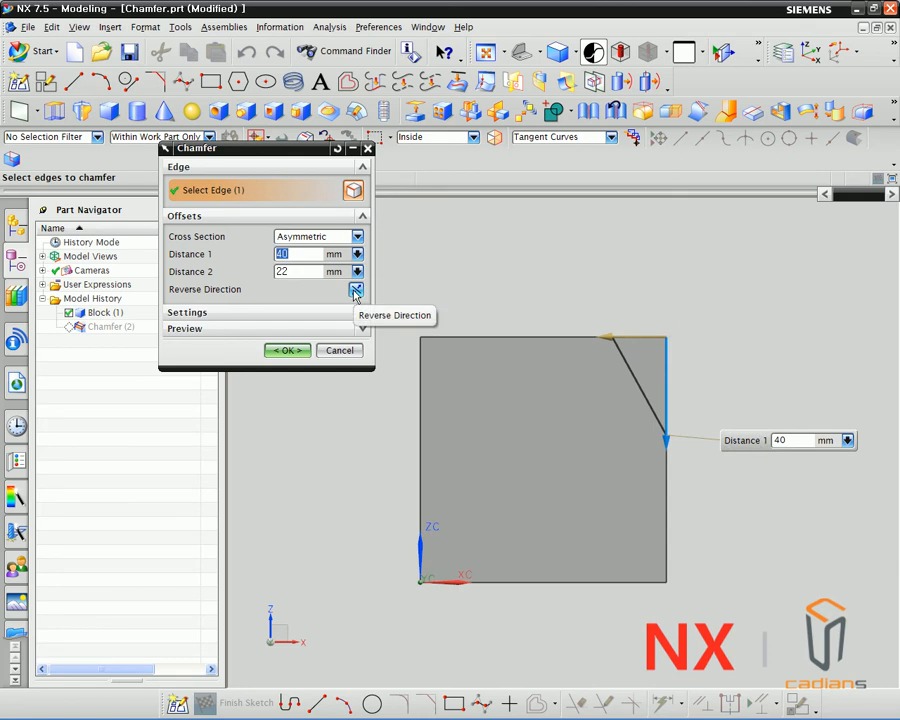
click(356, 290)
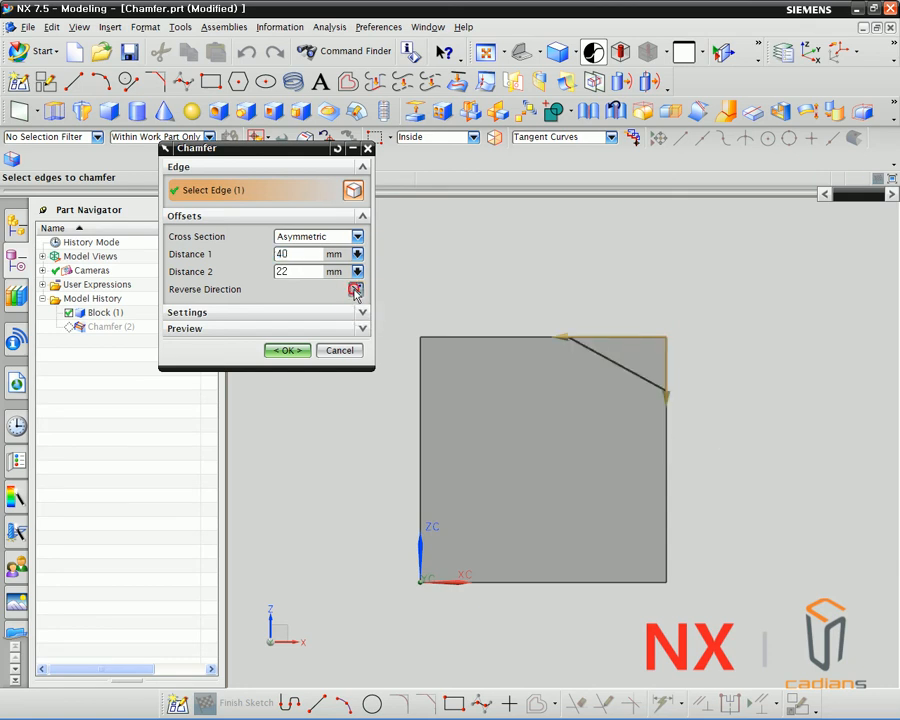
click(356, 290)
click(356, 290)
Change the chamfer's cross section to Offset and Angle with a 30 degree angle and a 42 mm distance
click(357, 236)
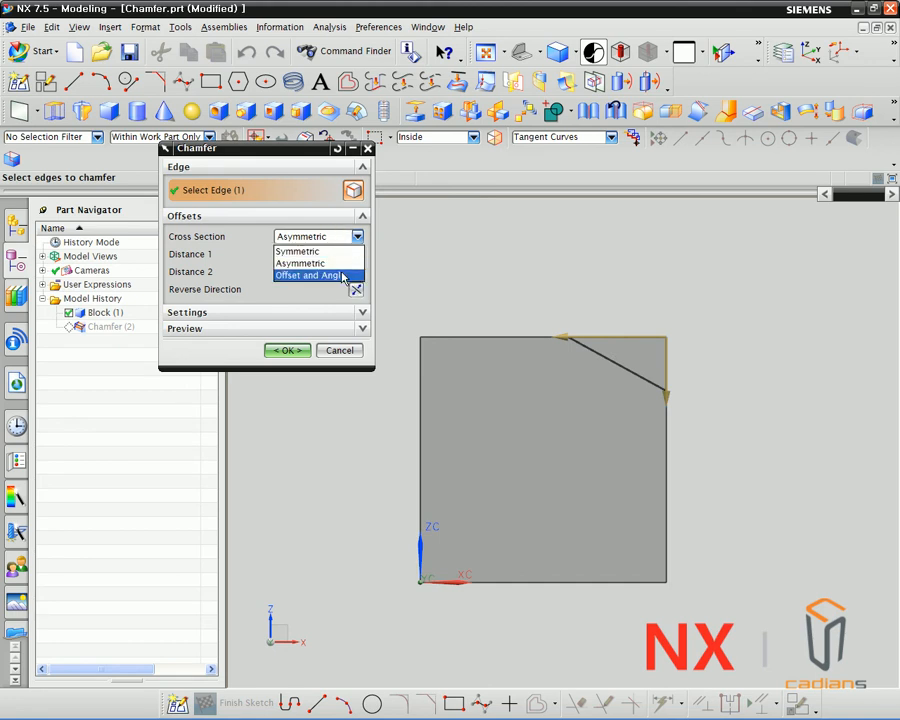
click(342, 275)
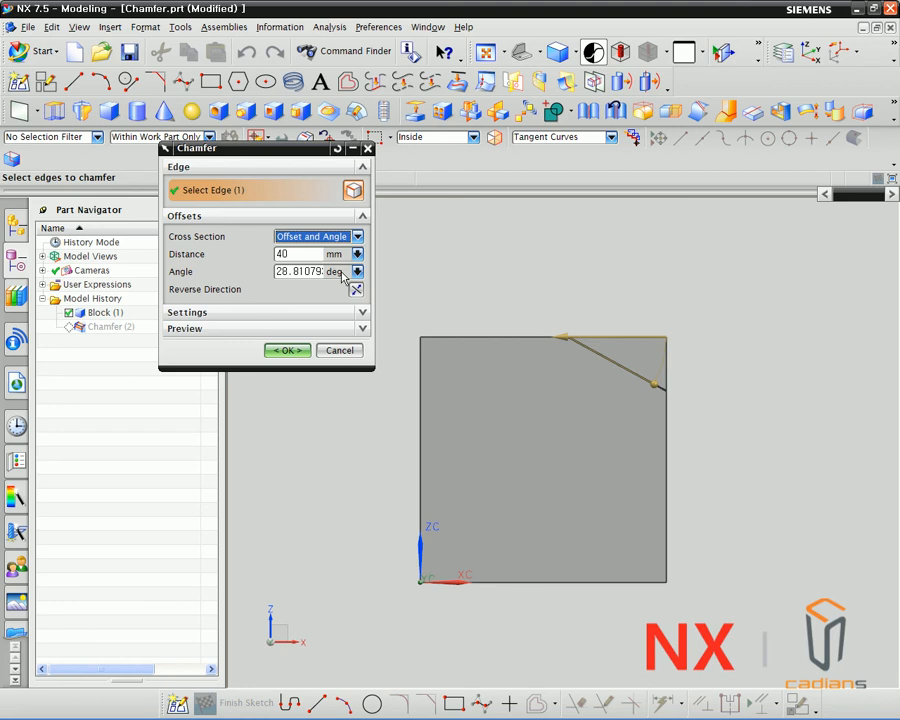
click(298, 255)
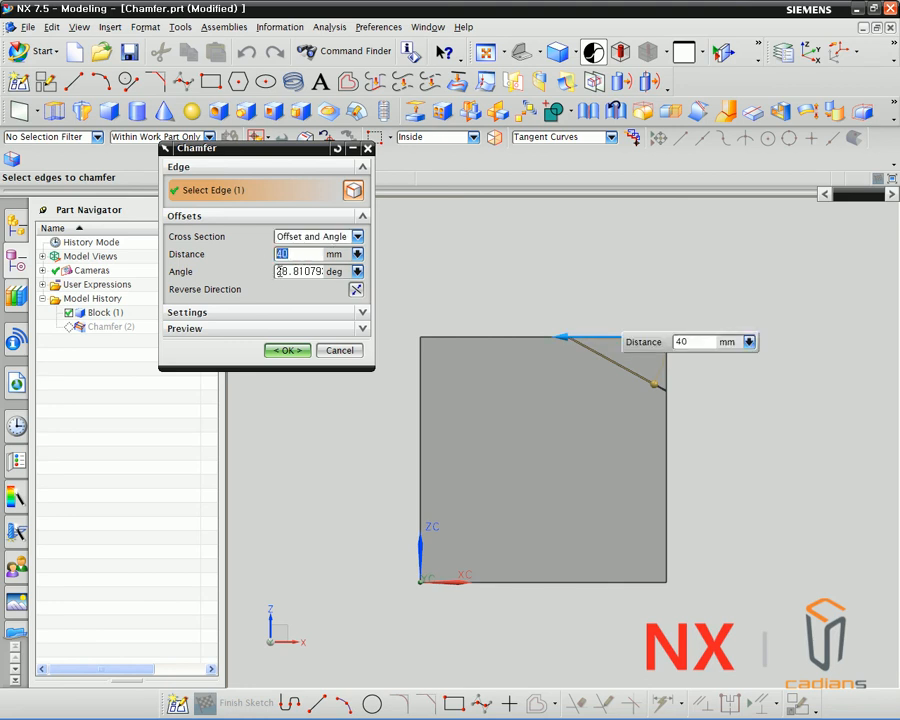
click(280, 271)
text(30)
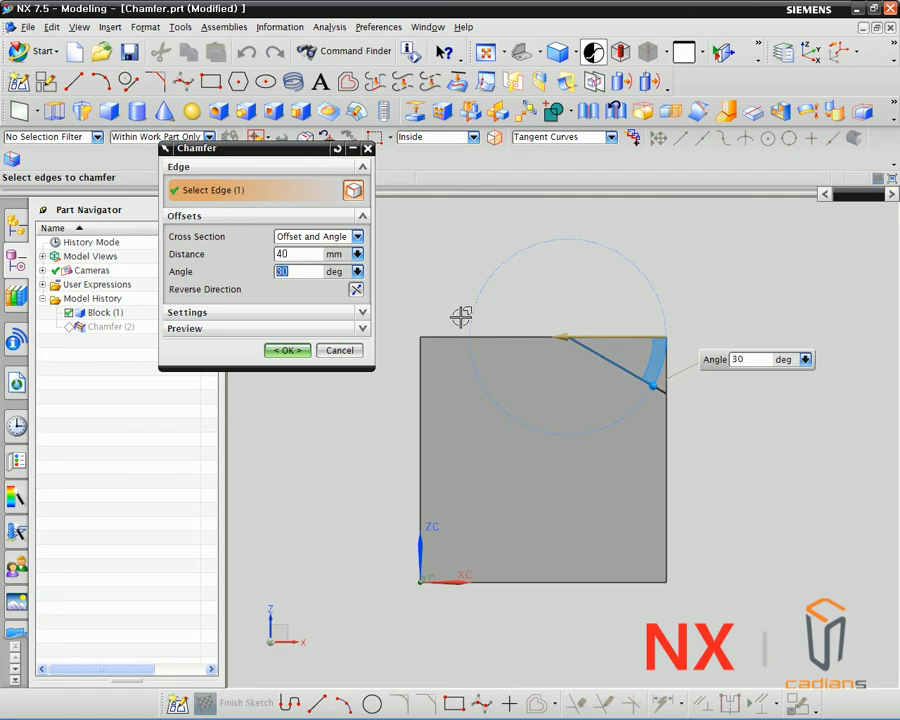
mouse_move(567, 337)
mouse_down()
mouse_move(604, 328)
mouse_move(530, 353)
mouse_move(558, 341)
mouse_up()
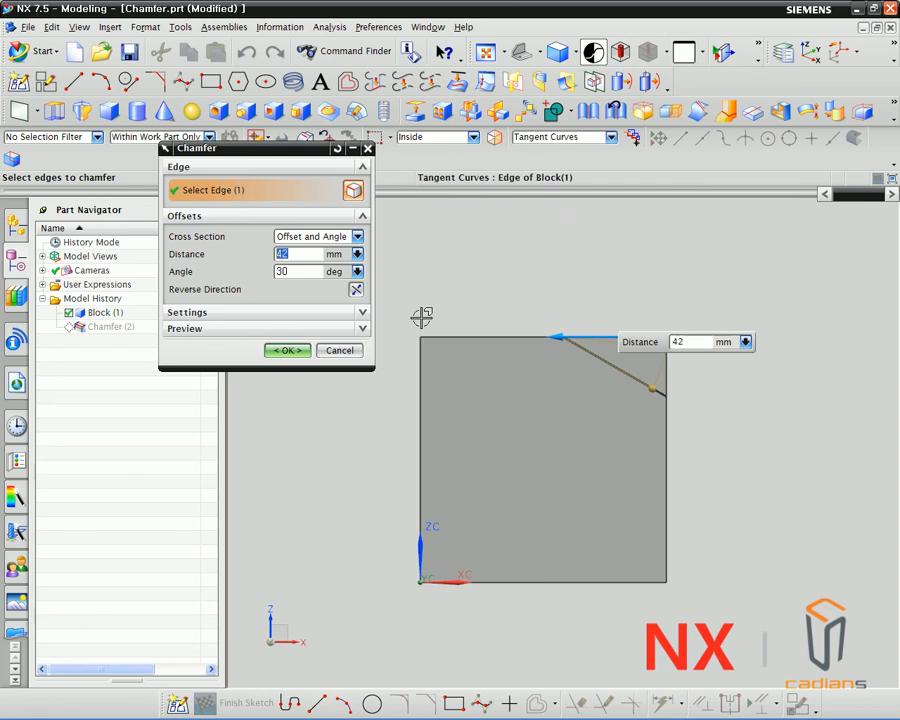
Reverse the offset-and-angle chamfer's direction several times to compare both orientations
click(356, 291)
click(356, 291)
click(356, 291)
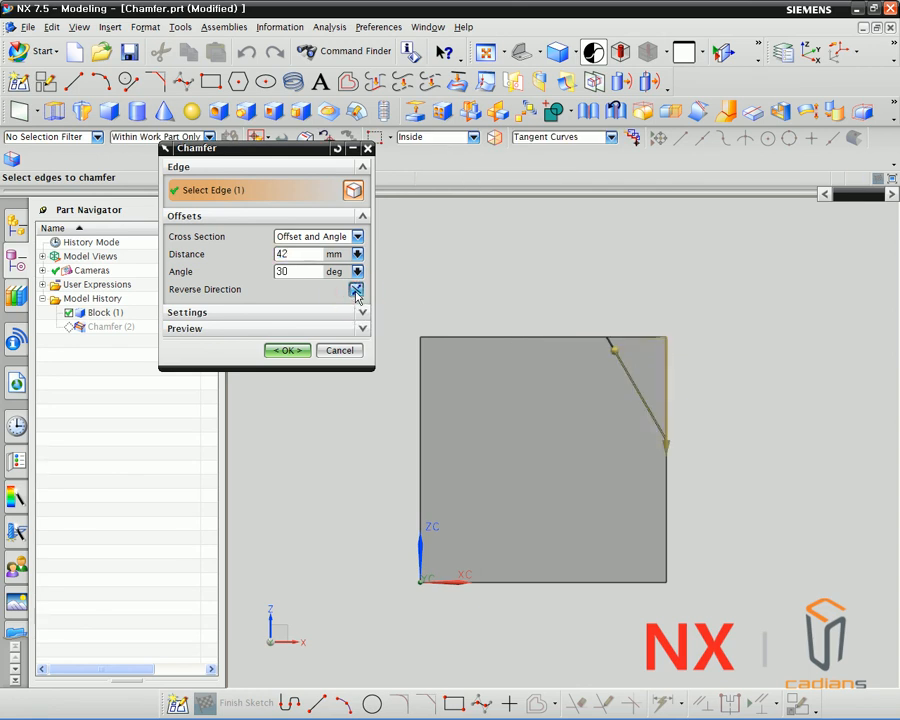
click(356, 291)
click(356, 291)
click(356, 291)
click(356, 291)
Set the chamfer's cross section back to Symmetric and confirm the edited feature
click(297, 236)
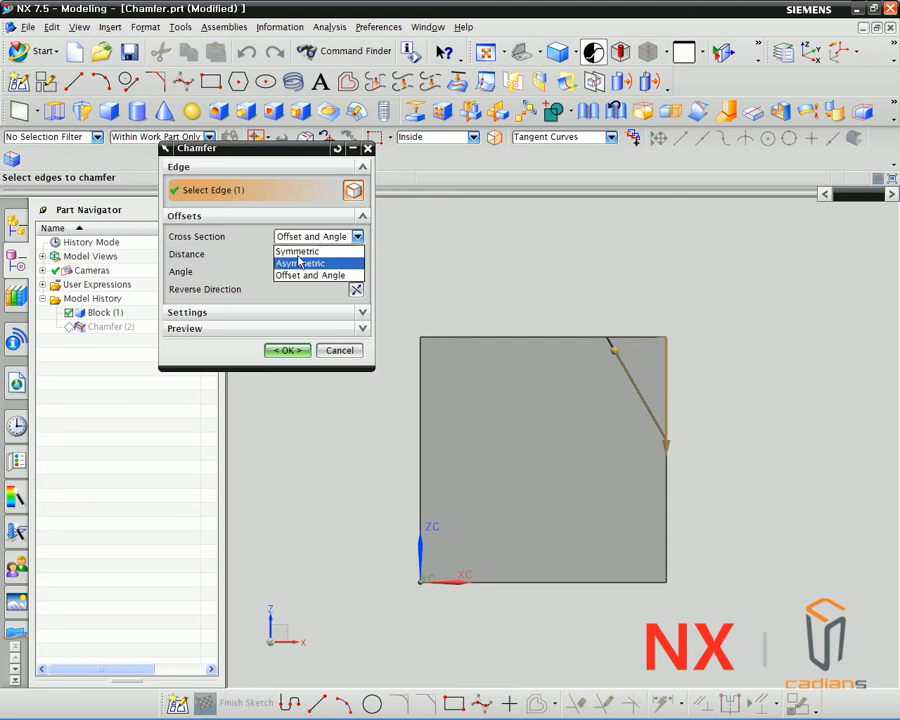
click(297, 252)
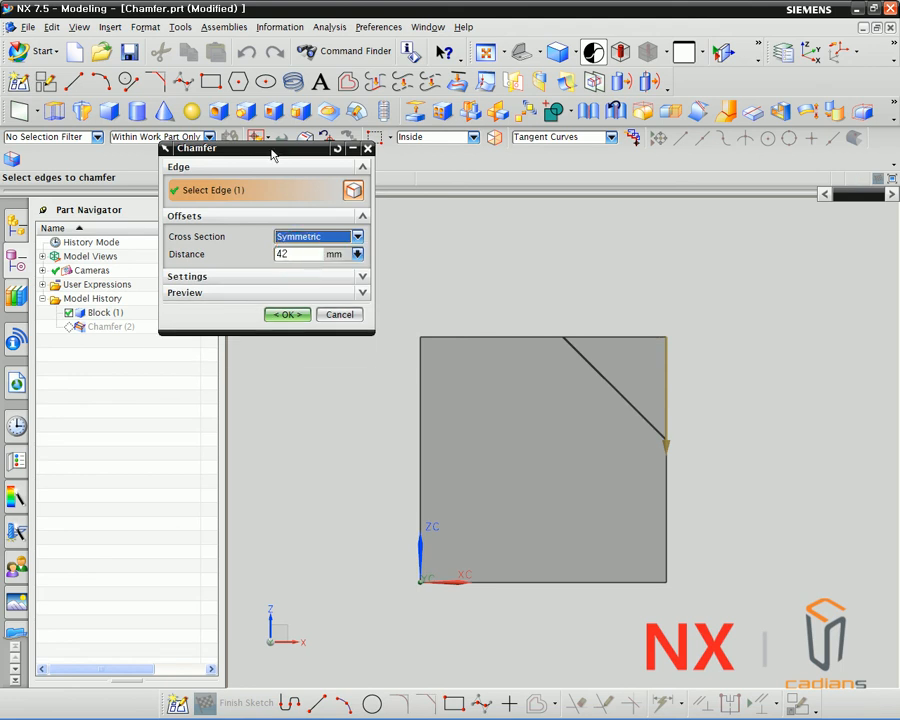
drag(272, 155, 272, 196)
double_click(287, 295)
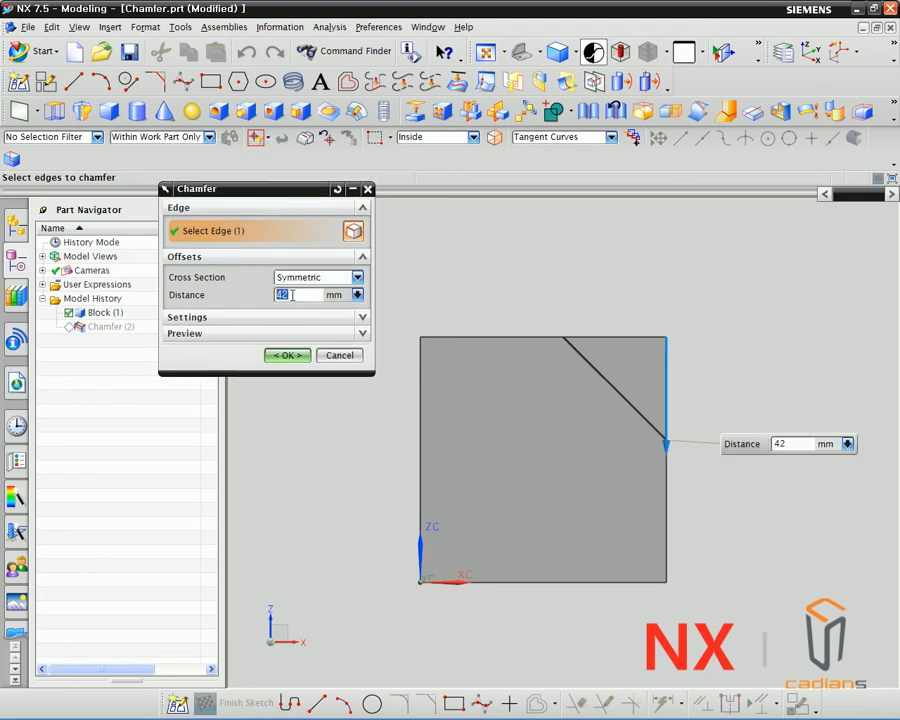
click(289, 356)
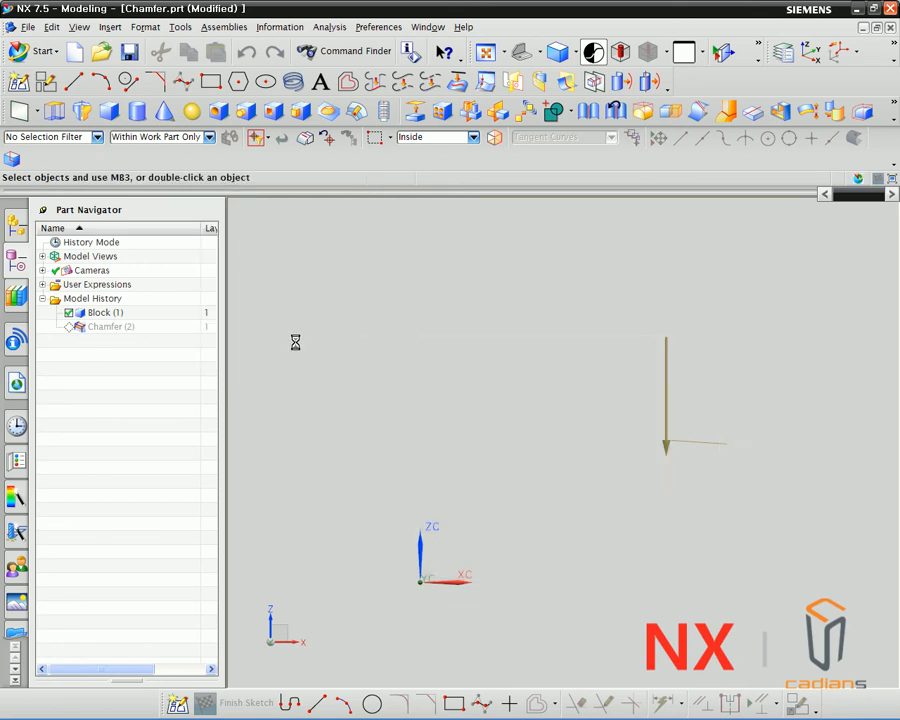
Delete the chamfer feature from the model history, leaving only the block
mouse_move(402, 384)
middle_down()
mouse_move(414, 388)
mouse_move(408, 408)
middle_up()
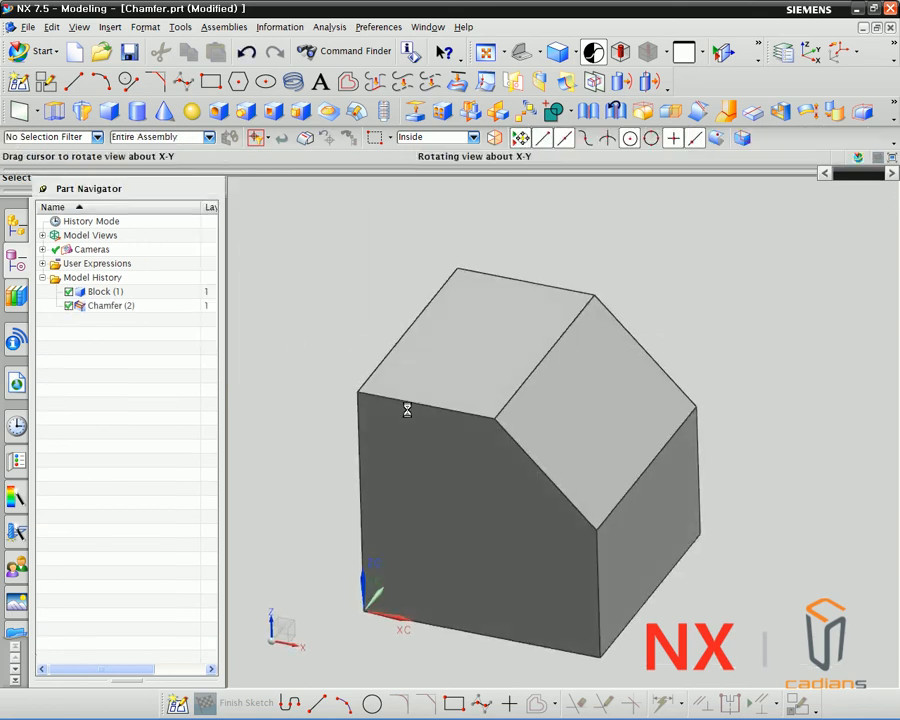
right_click(95, 305)
click(120, 501)
Start a From Plane draft and face the block from the front
click(110, 27)
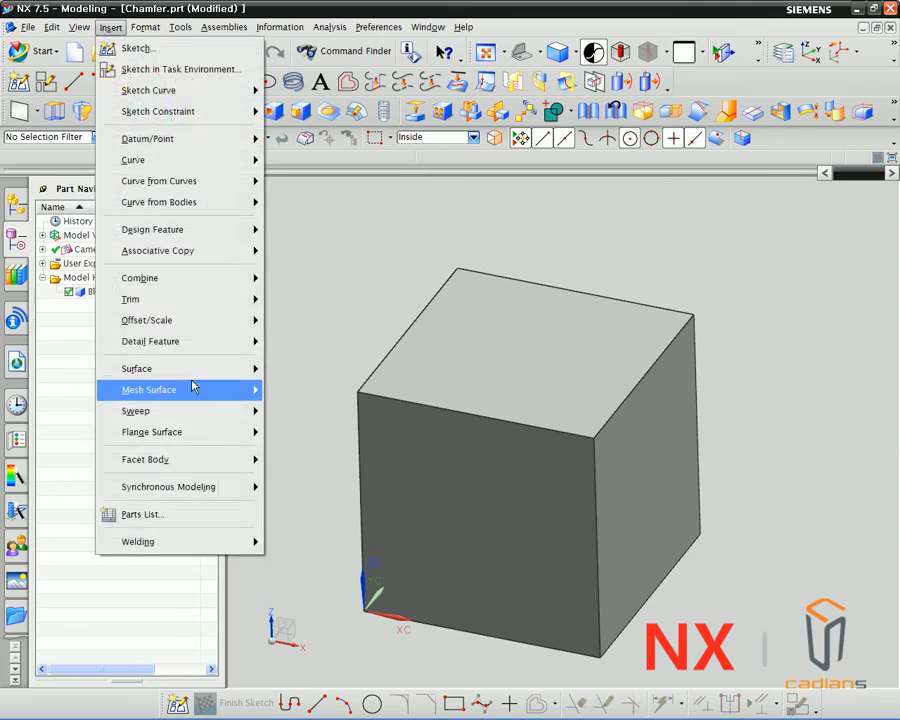
mouse_move(189, 375)
click(187, 341)
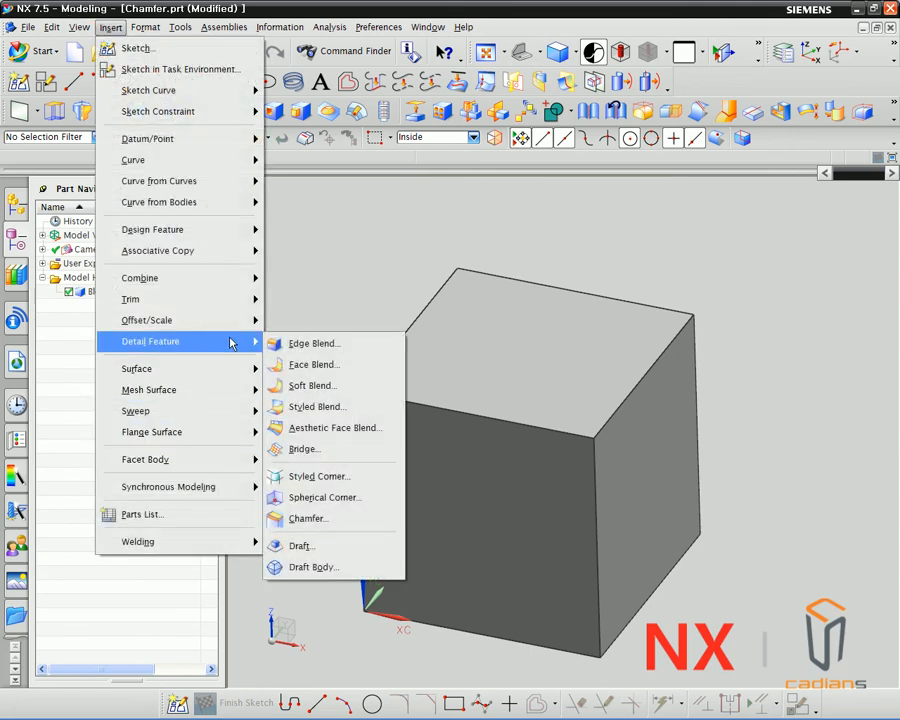
click(310, 545)
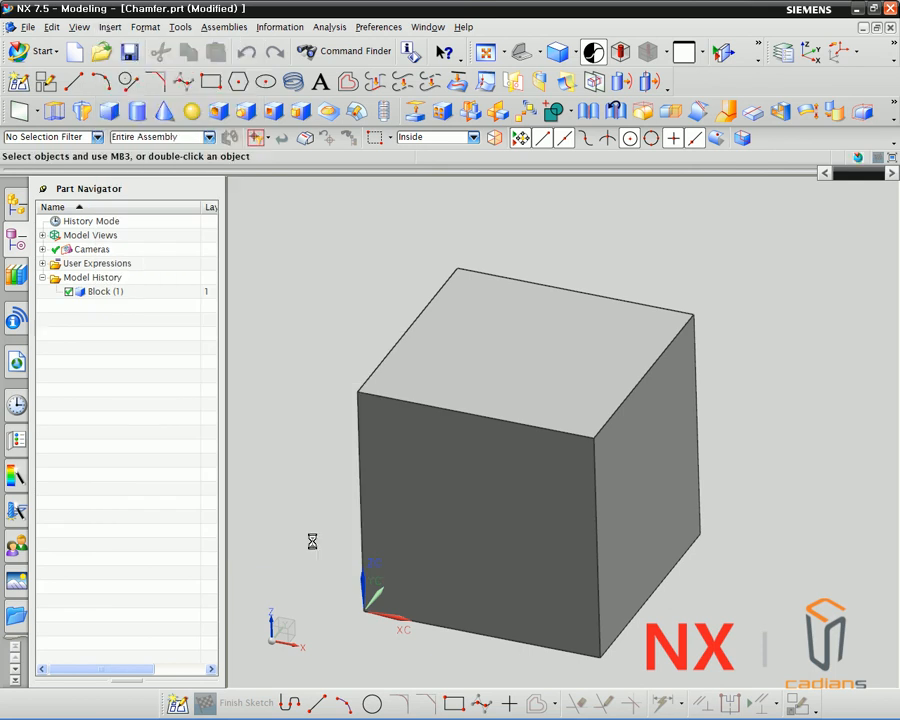
drag(280, 187, 187, 167)
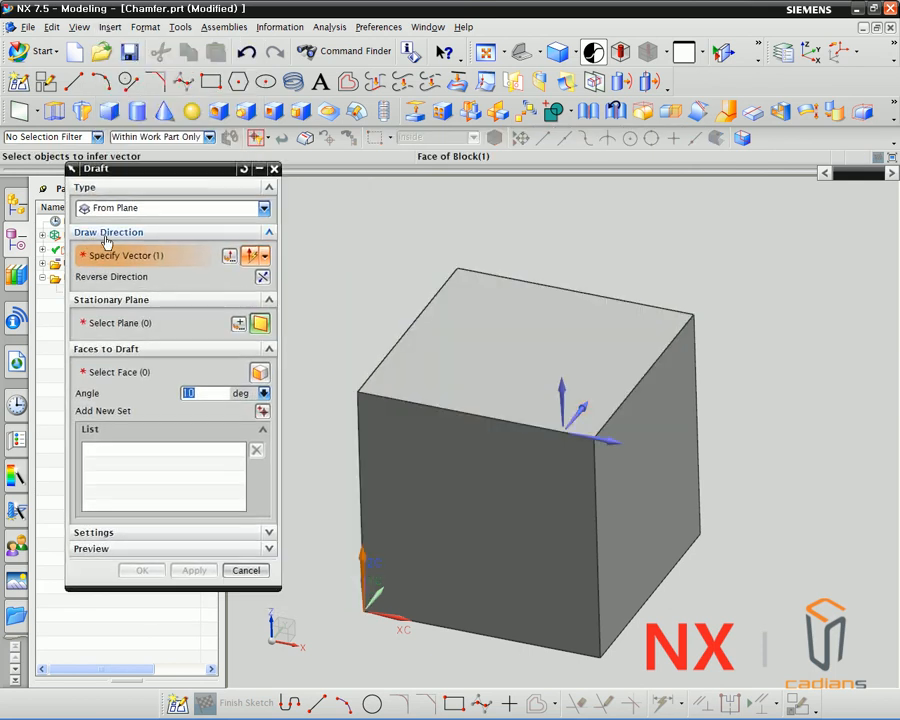
middle_drag(476, 460, 504, 434)
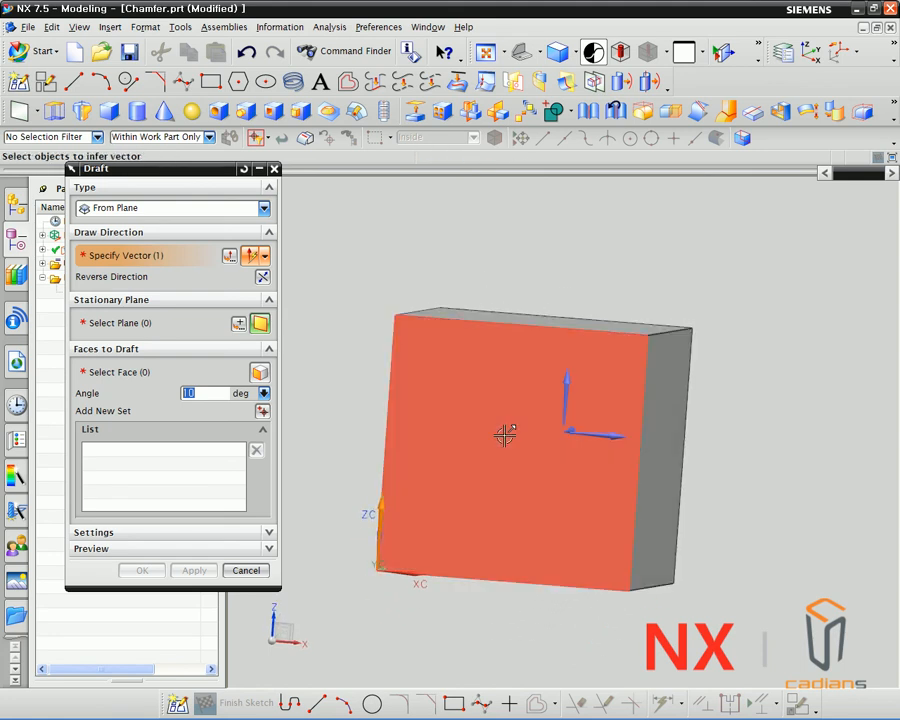
key(F8)
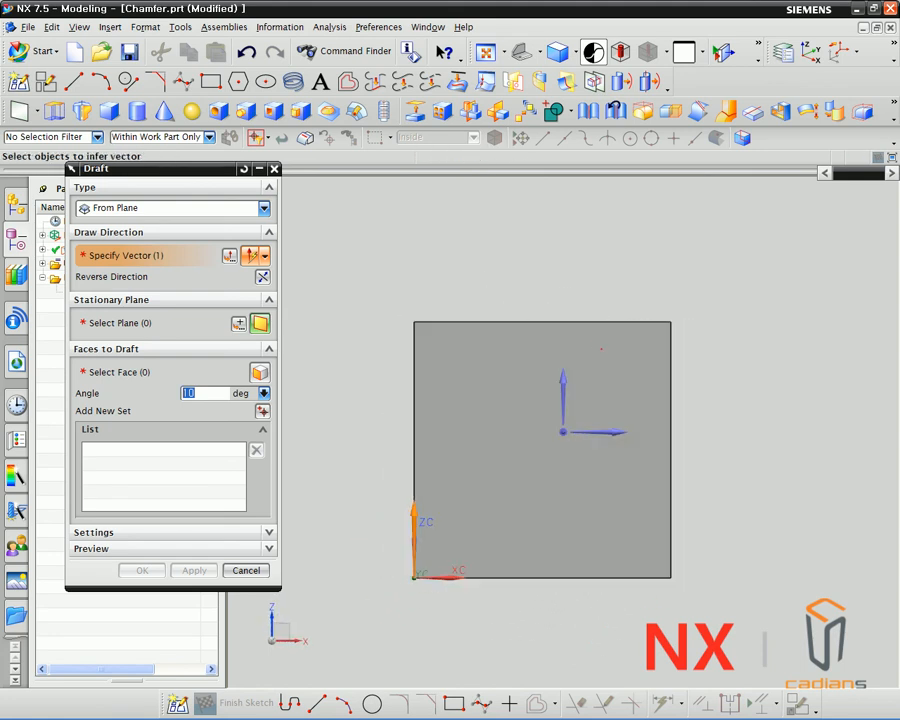
drag(671, 323, 775, 532)
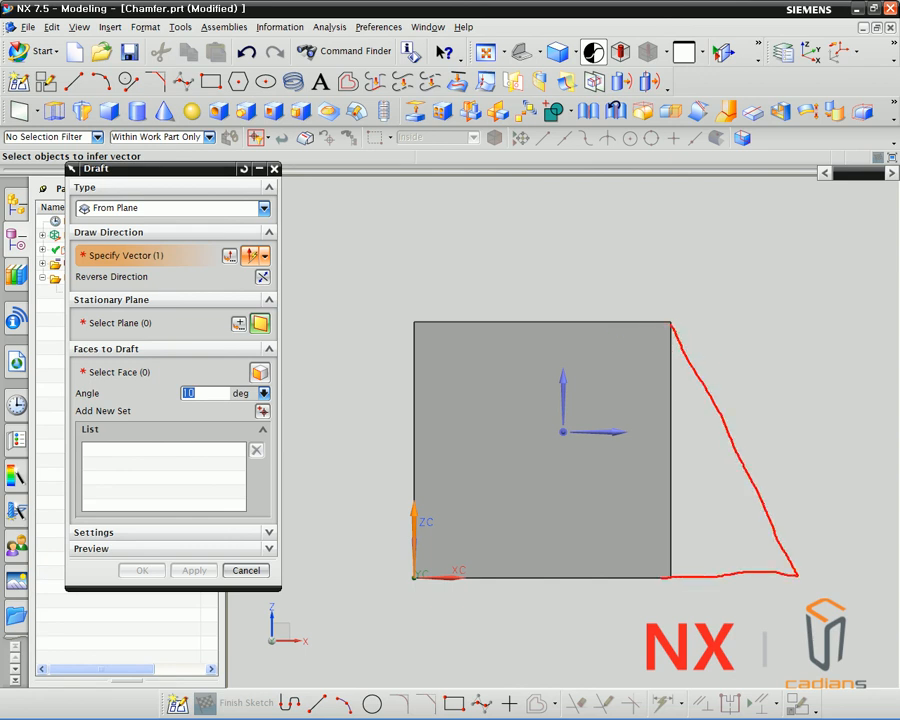
drag(140, 240, 140, 278)
drag(567, 324, 568, 208)
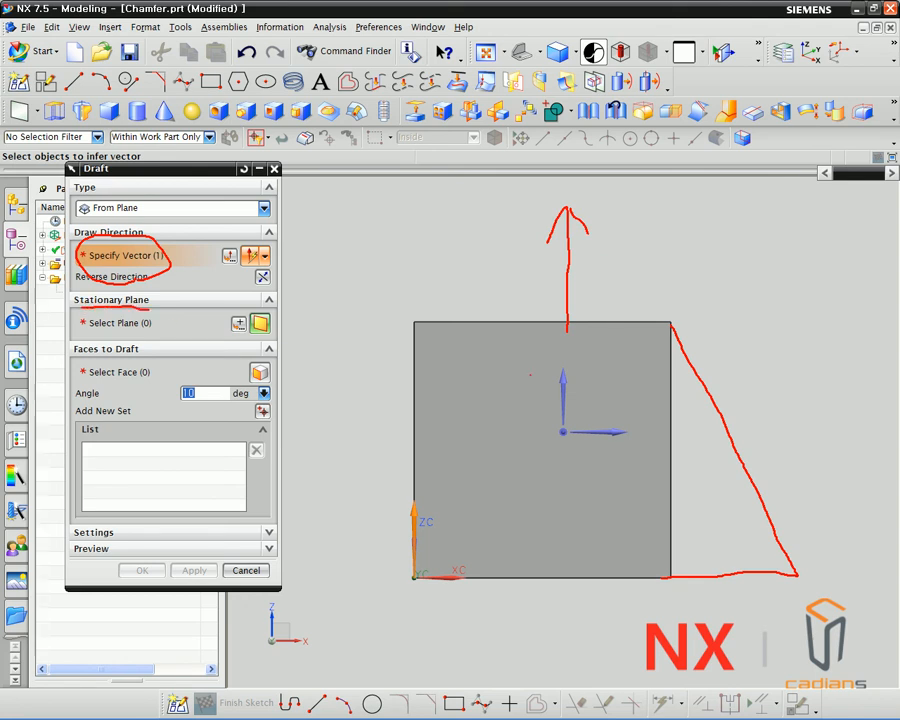
drag(628, 323, 478, 323)
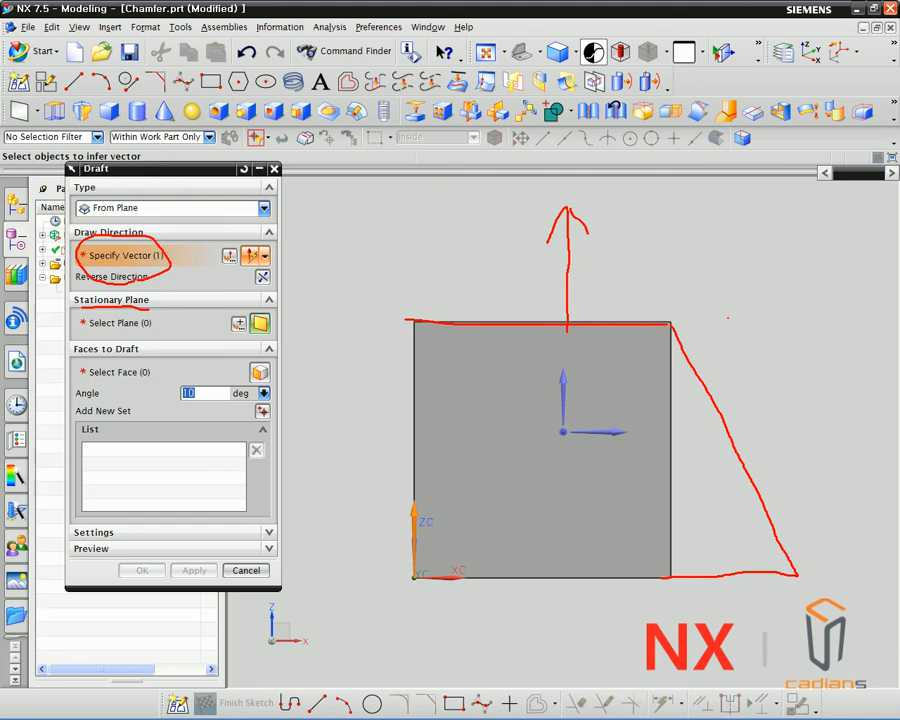
drag(716, 357, 669, 410)
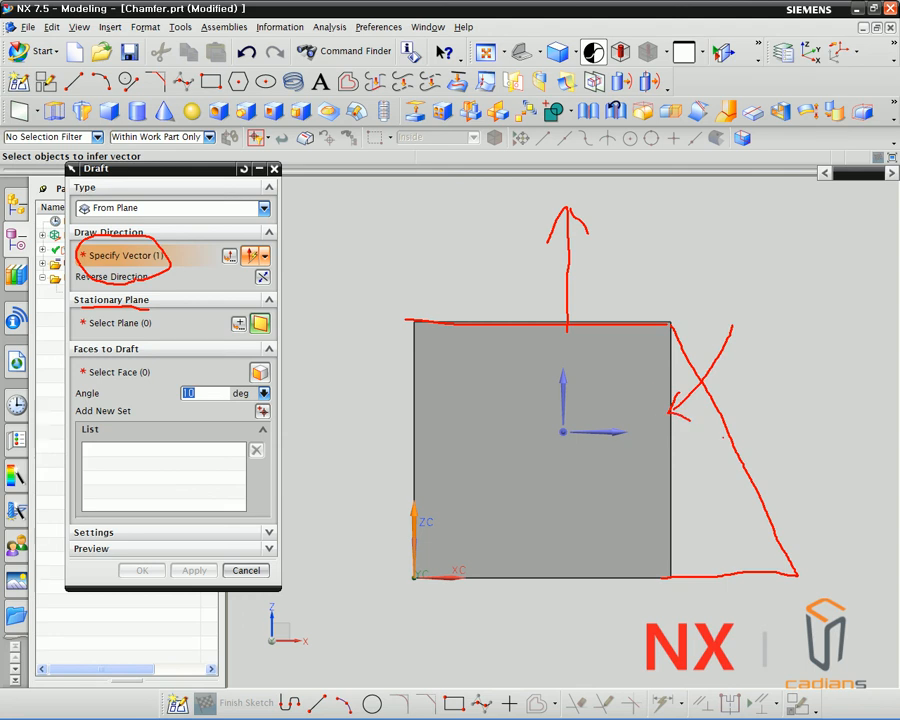
key(Escape)
Set the draft's draw direction along the Z axis and use the block's top face as the stationary plane
middle_drag(723, 436, 690, 478)
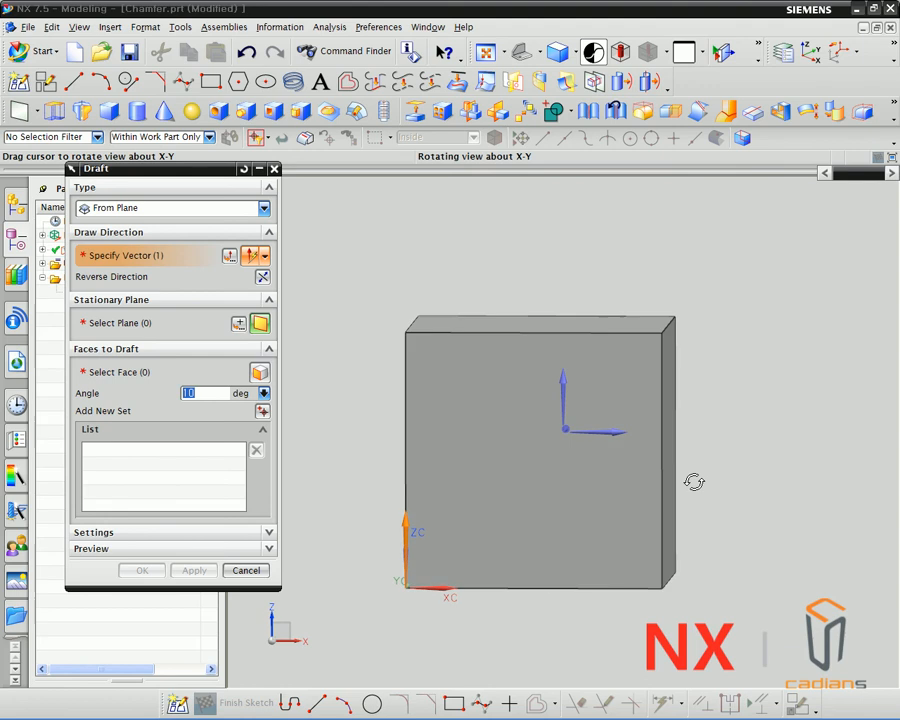
click(565, 381)
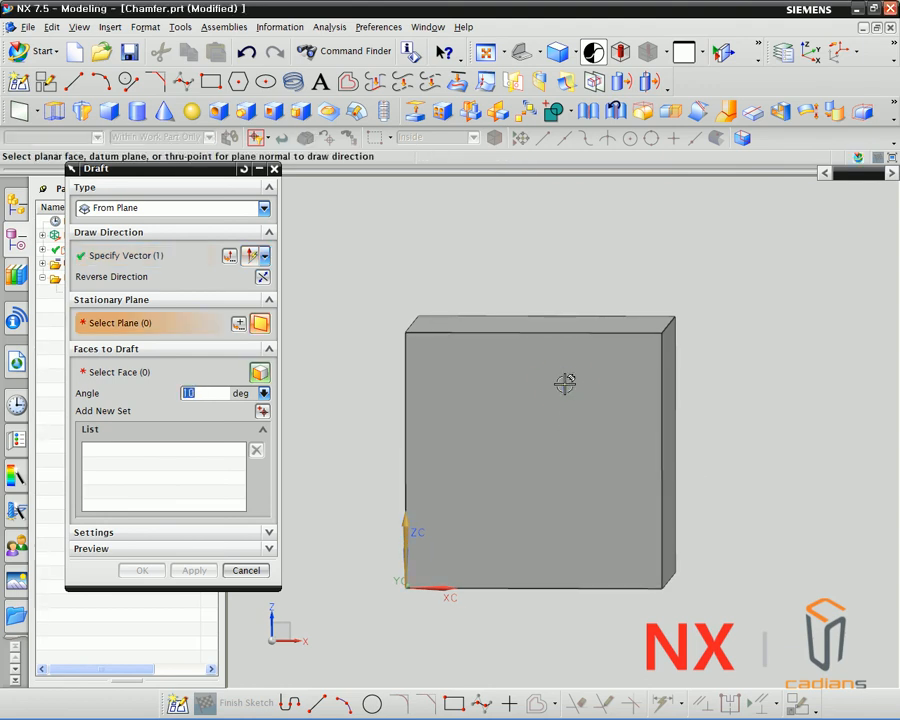
click(170, 254)
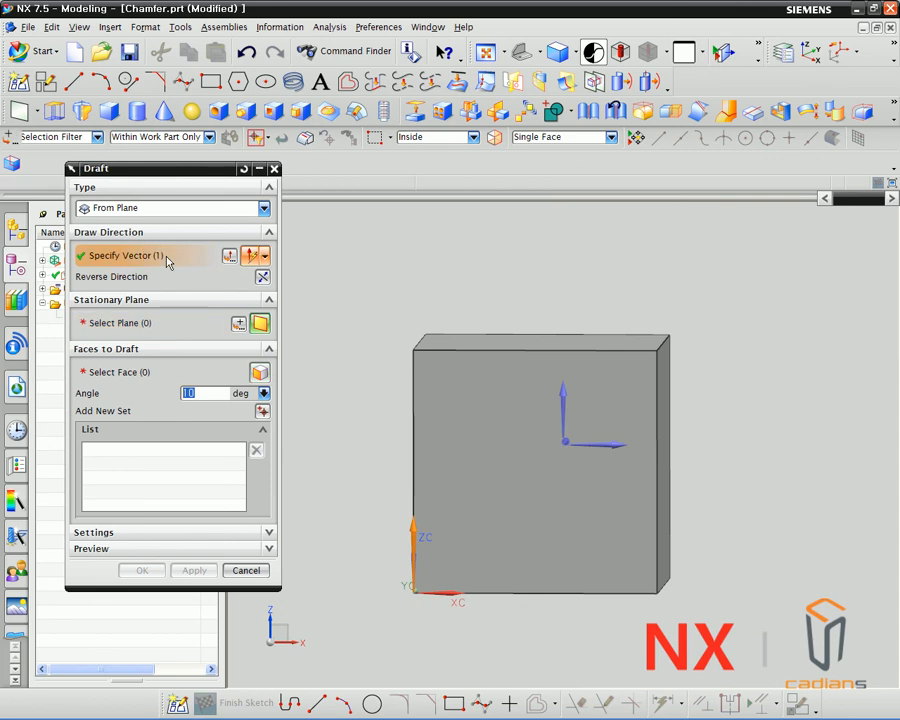
click(147, 323)
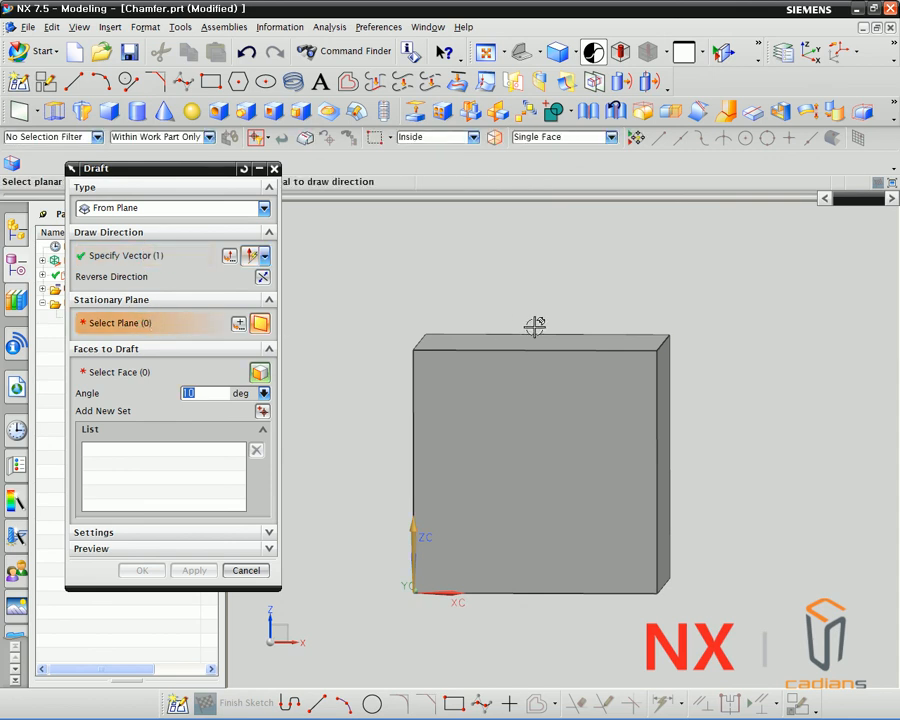
click(562, 342)
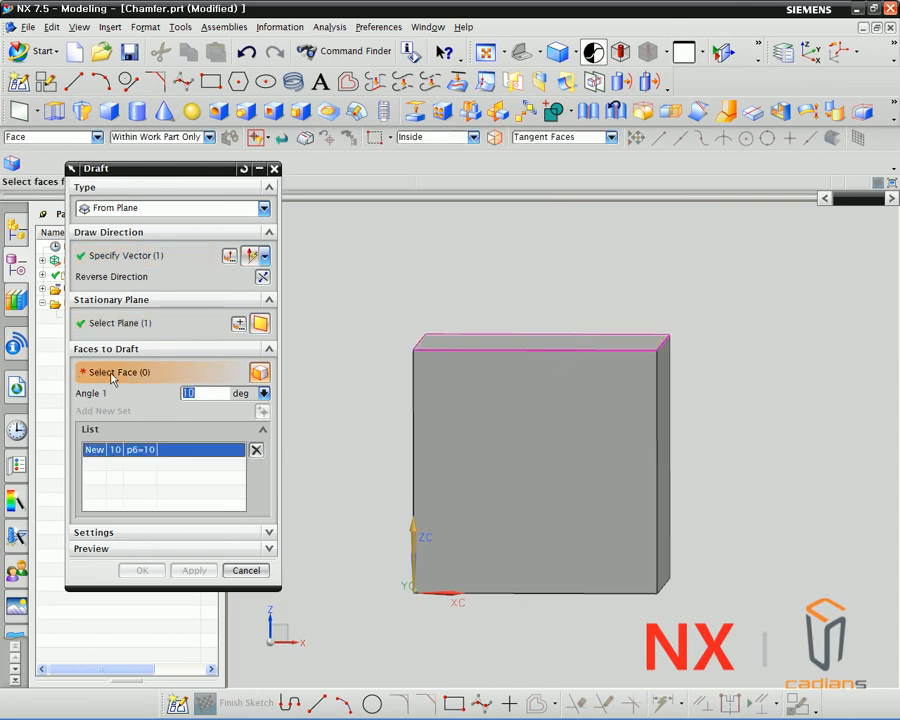
Select the block's side face on the positive X side for drafting and set its draft angle to 12 degrees
click(664, 398)
mouse_move(607, 536)
middle_down()
mouse_move(621, 518)
mouse_move(612, 522)
middle_up()
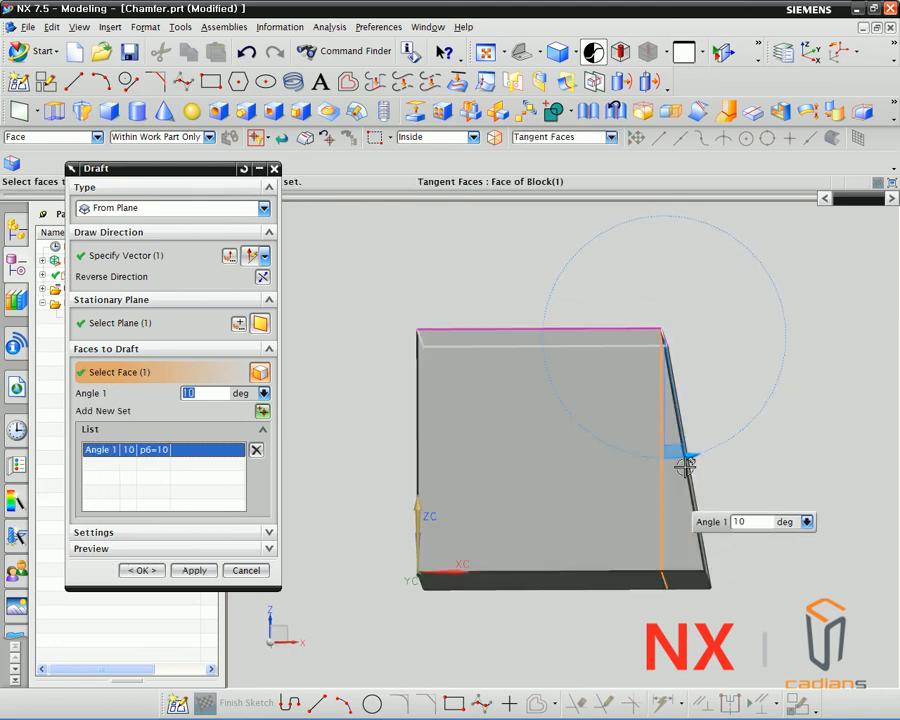
drag(689, 458, 695, 457)
middle_drag(601, 422, 603, 439)
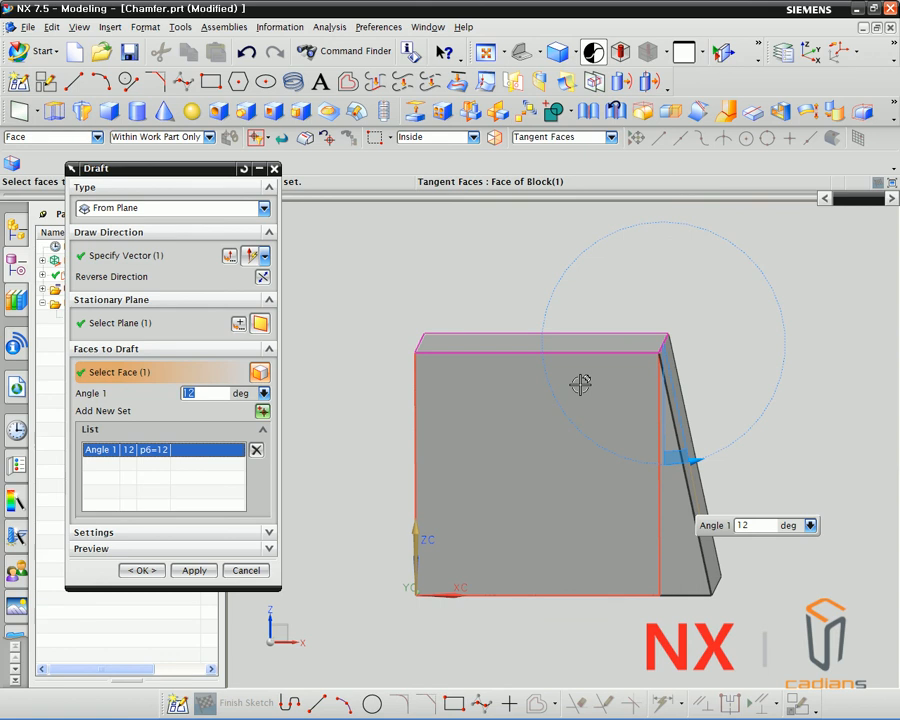
Replace the draft's stationary plane with the block's bottom face and apply the 12-degree draft
click(187, 331)
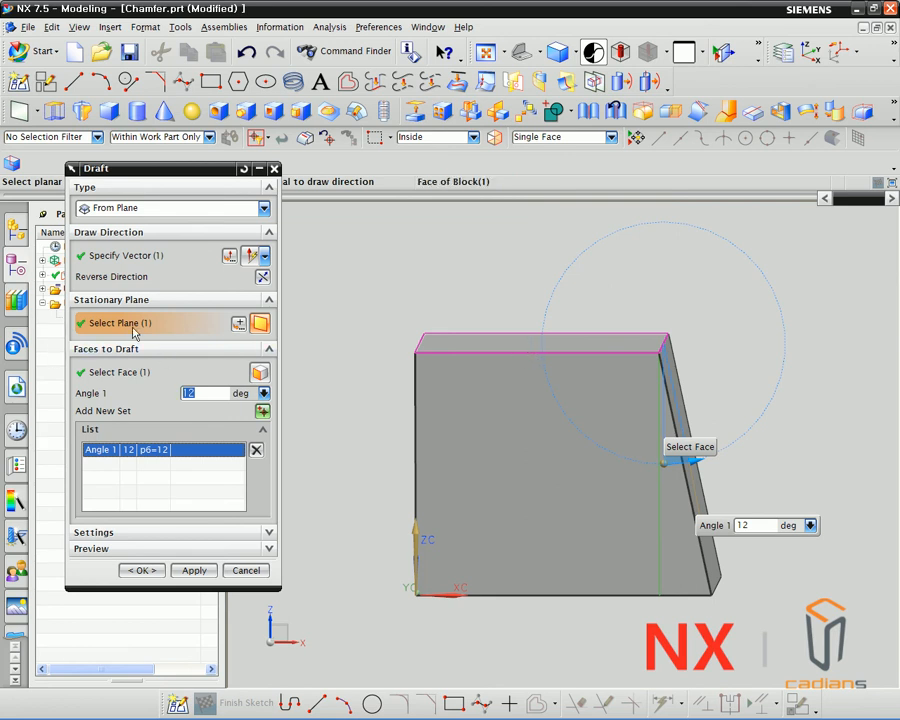
click(440, 340)
middle_drag(494, 479, 516, 464)
click(510, 537)
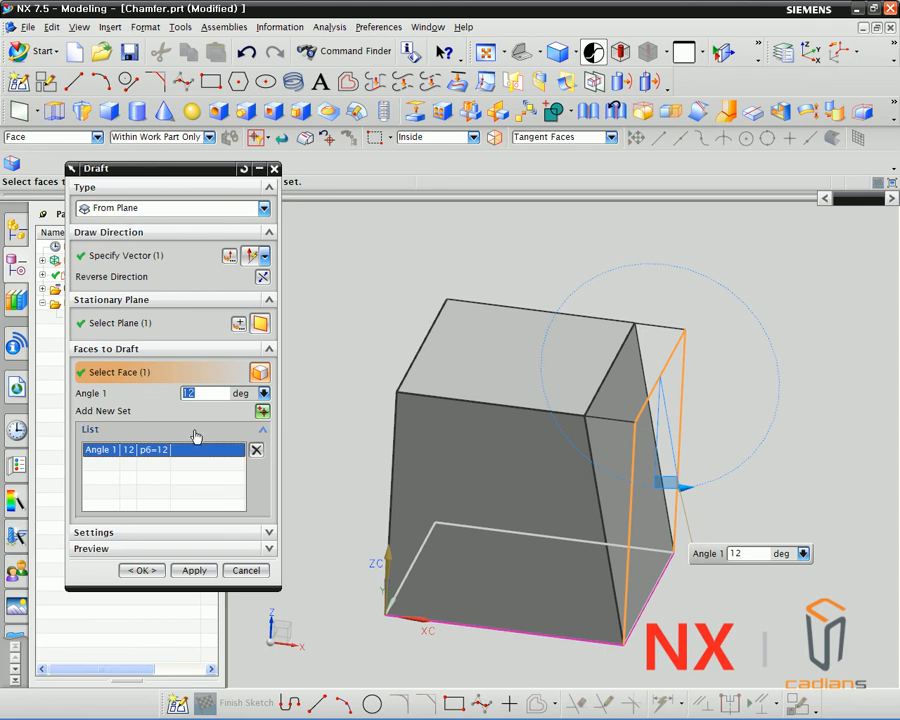
click(194, 570)
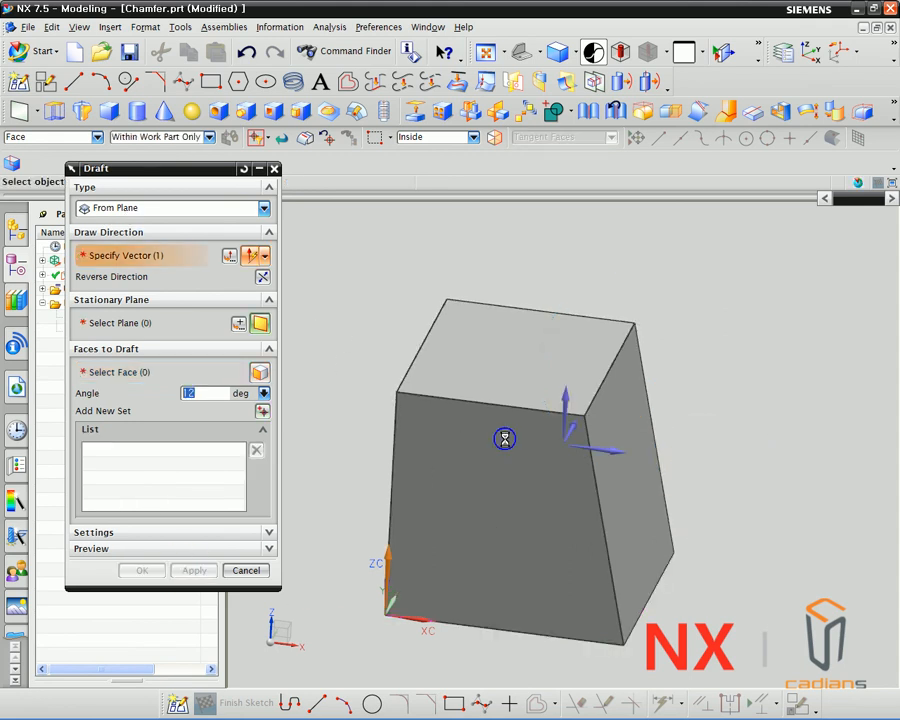
Switch the draft type to From Edges and set its draw direction along the Z axis
click(264, 208)
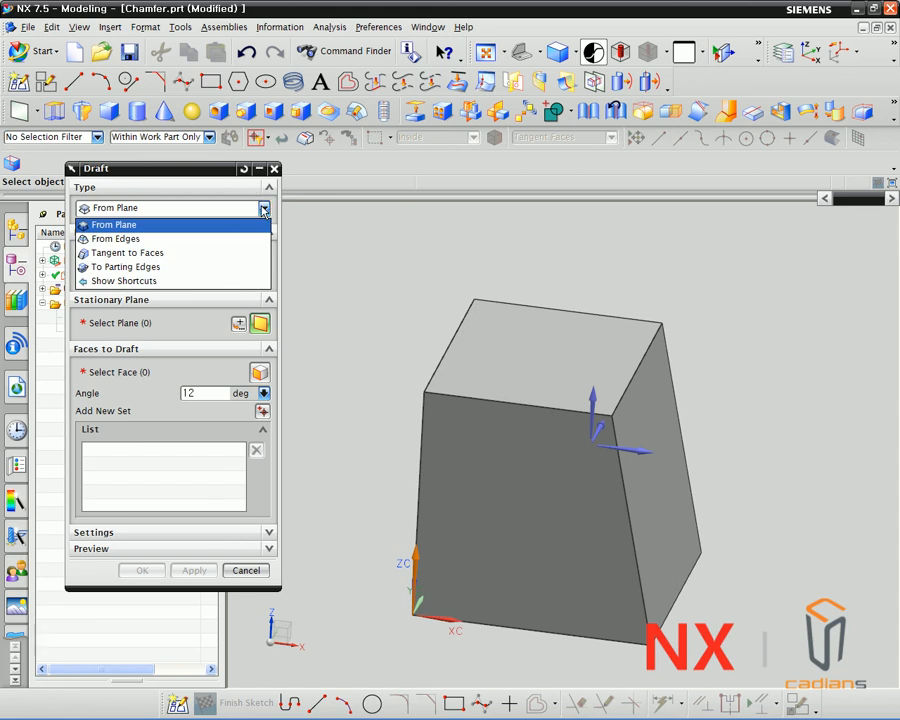
click(243, 239)
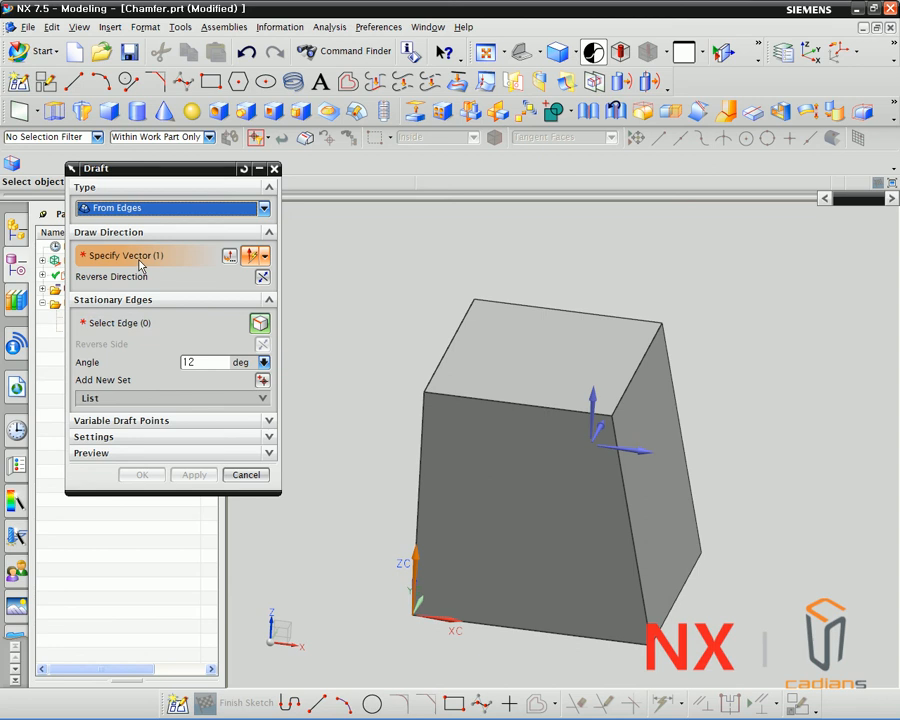
click(590, 398)
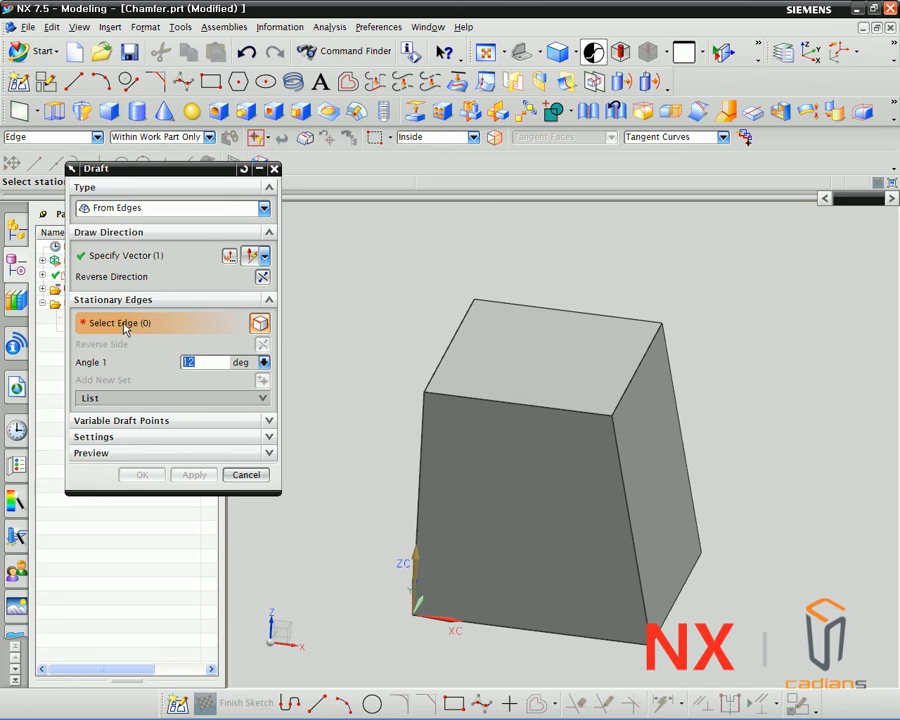
Pick the bottom edge on the negative X side and the front top edge as stationary edges of the 12-degree set
middle_drag(380, 426, 412, 446)
click(427, 545)
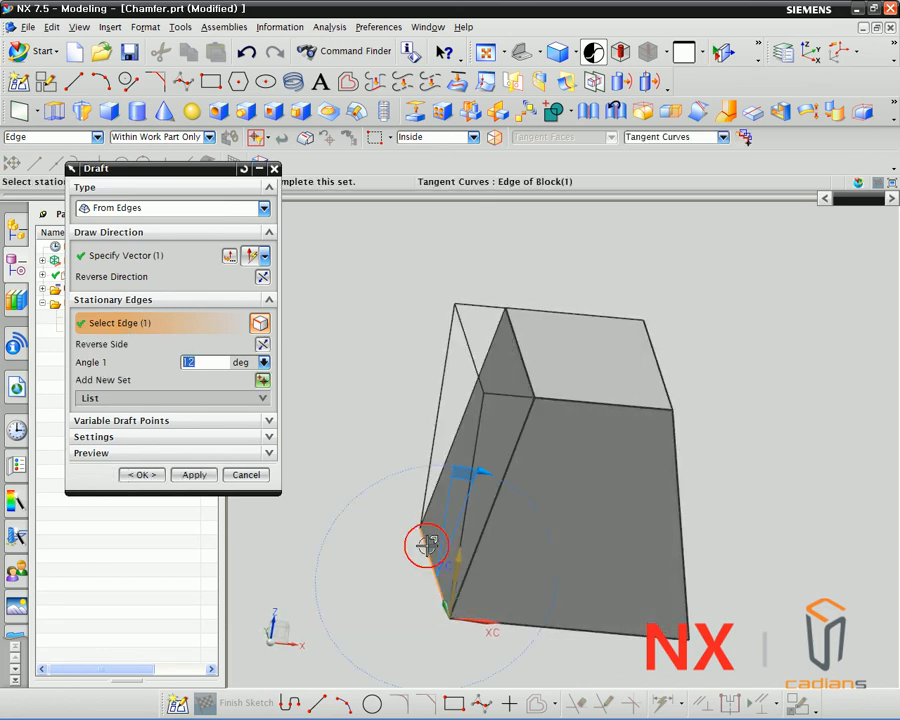
mouse_move(370, 418)
middle_down()
mouse_move(350, 422)
mouse_move(358, 424)
middle_up()
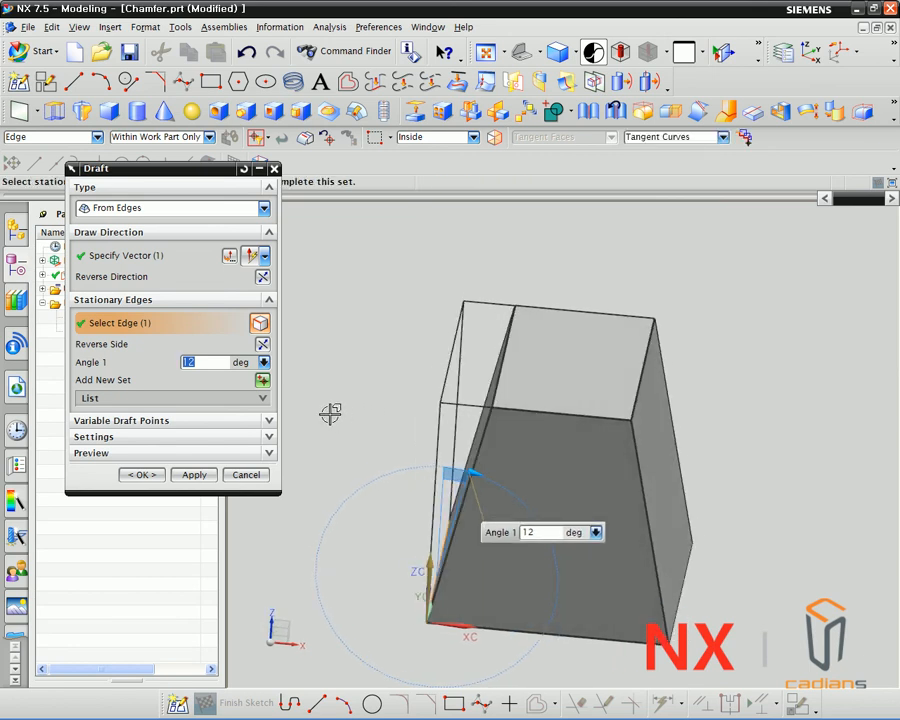
click(235, 400)
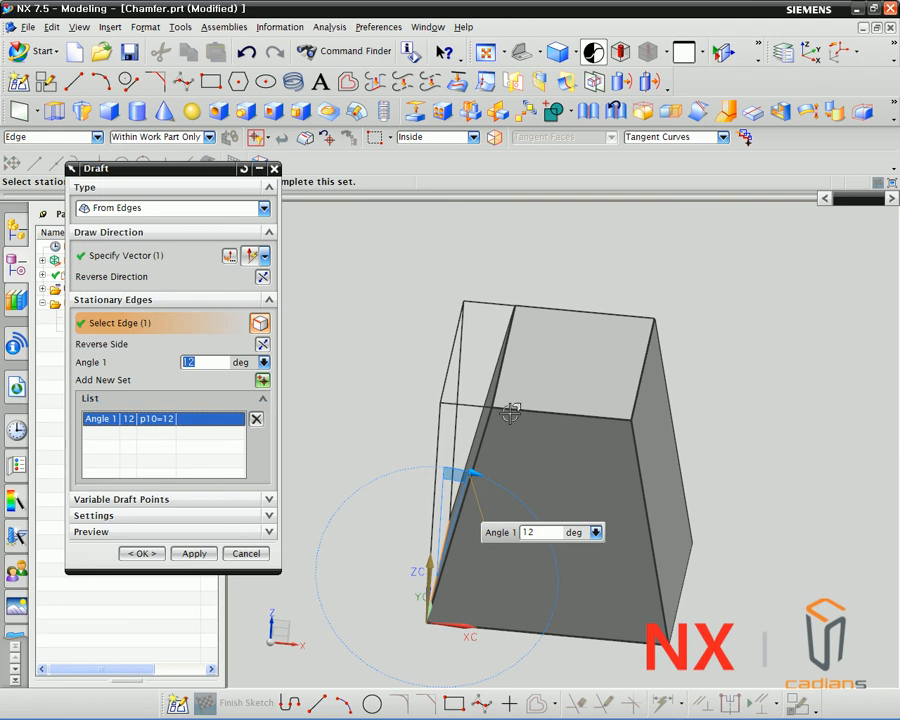
click(553, 412)
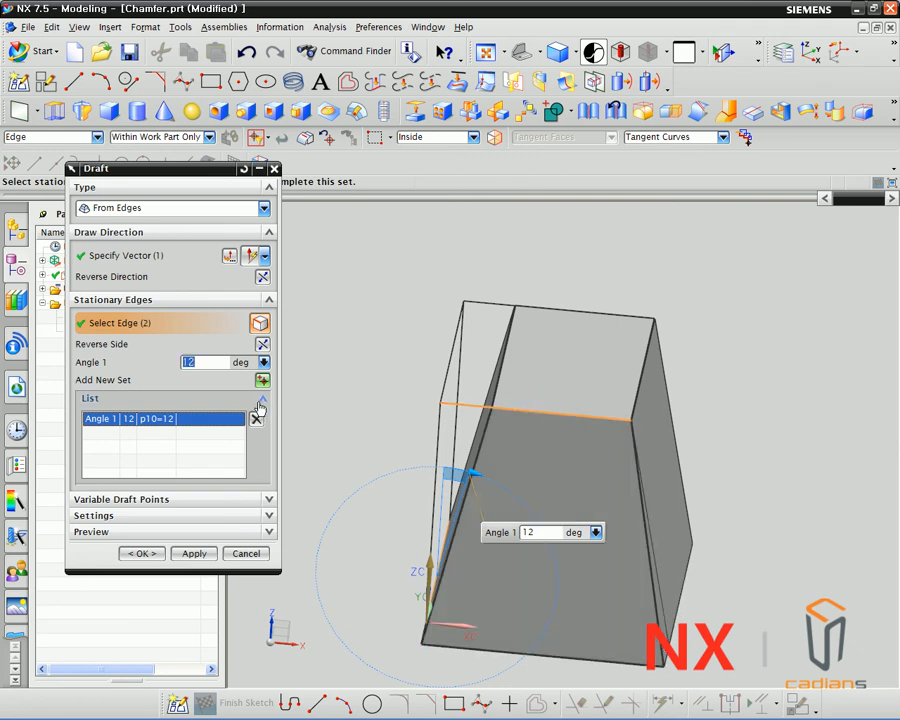
click(263, 381)
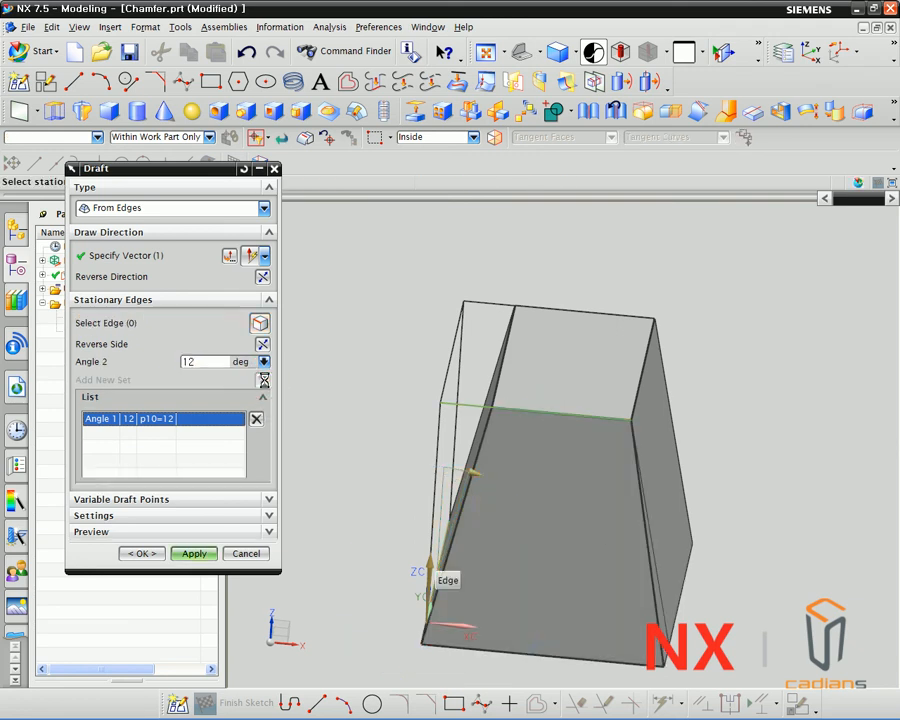
click(206, 367)
text(5)
key(Return)
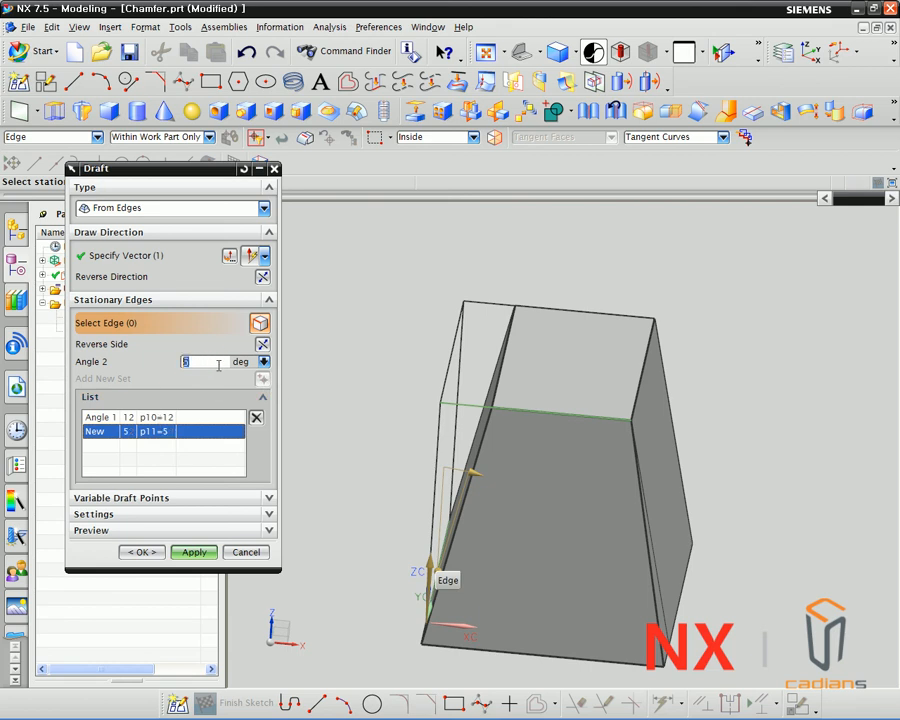
middle_drag(496, 428, 422, 428)
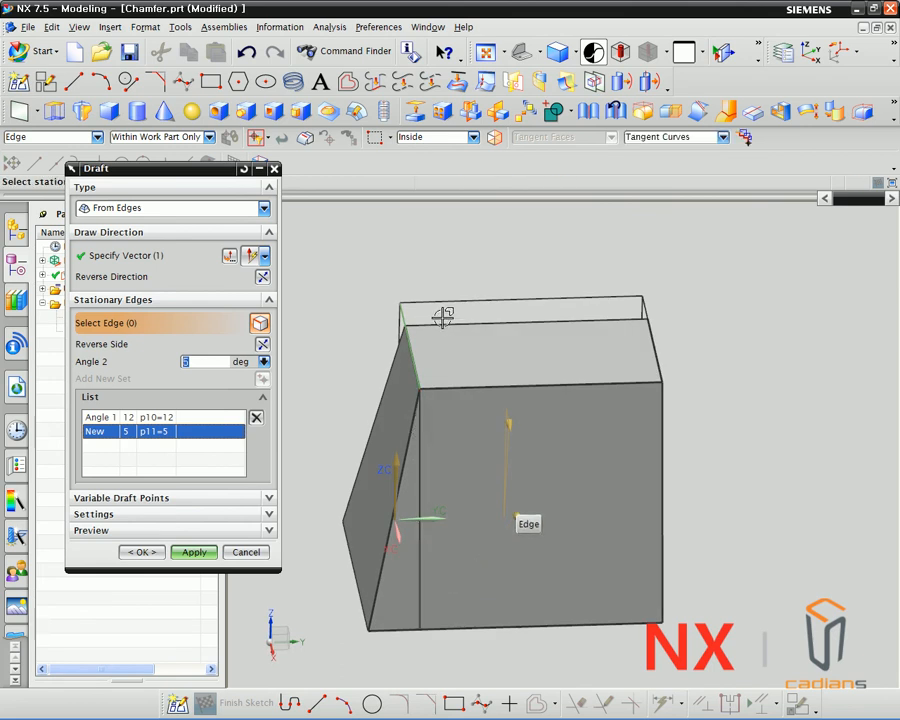
click(257, 418)
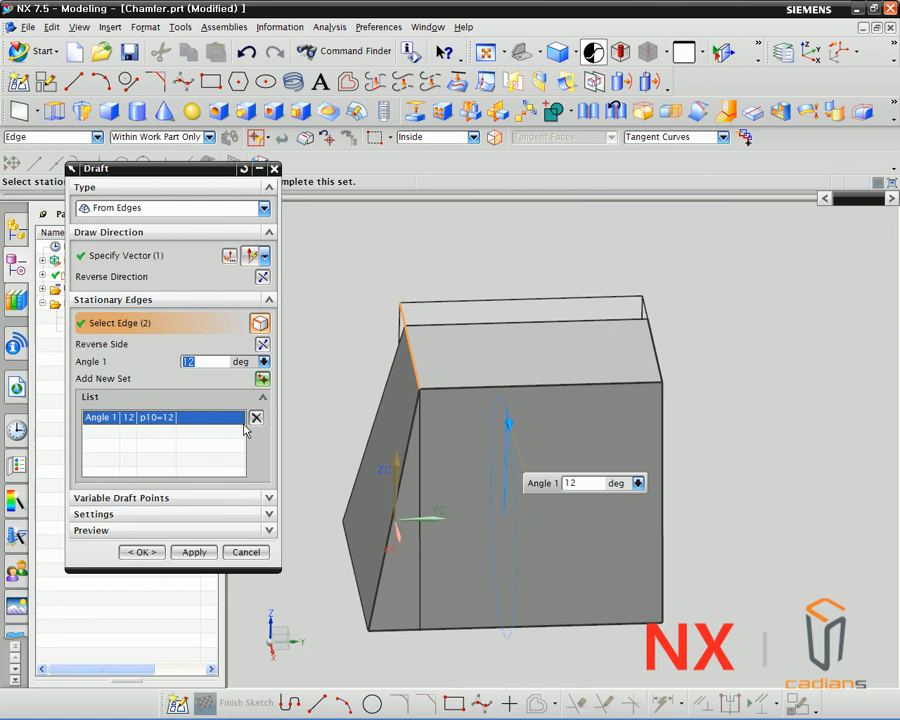
Add a 12-degree edge set using the bottom edge on the positive X side as stationary, and apply the draft
click(262, 378)
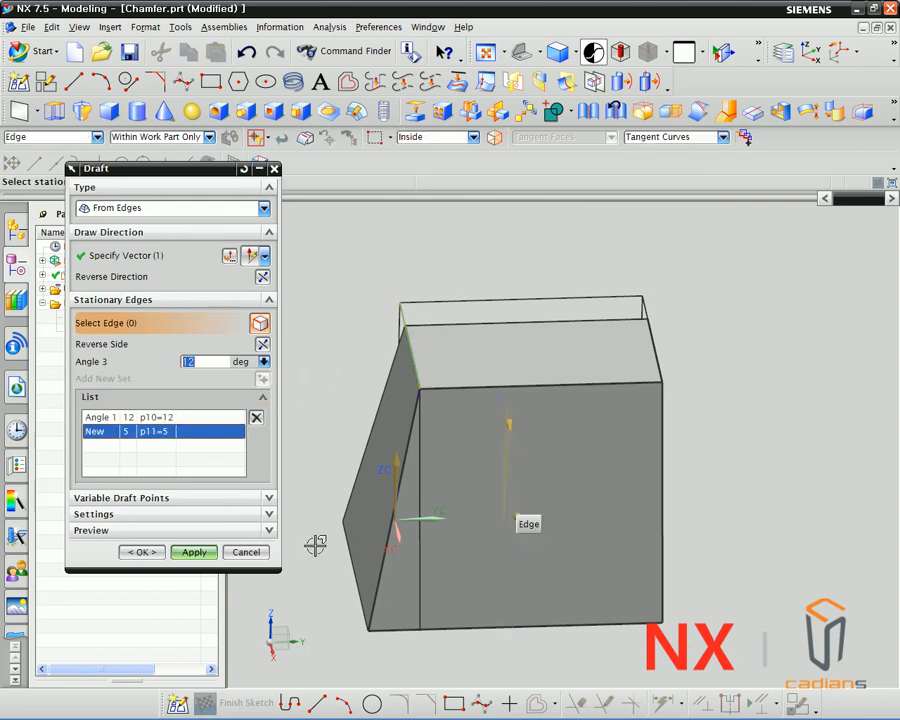
click(457, 617)
middle_drag(639, 508, 546, 486)
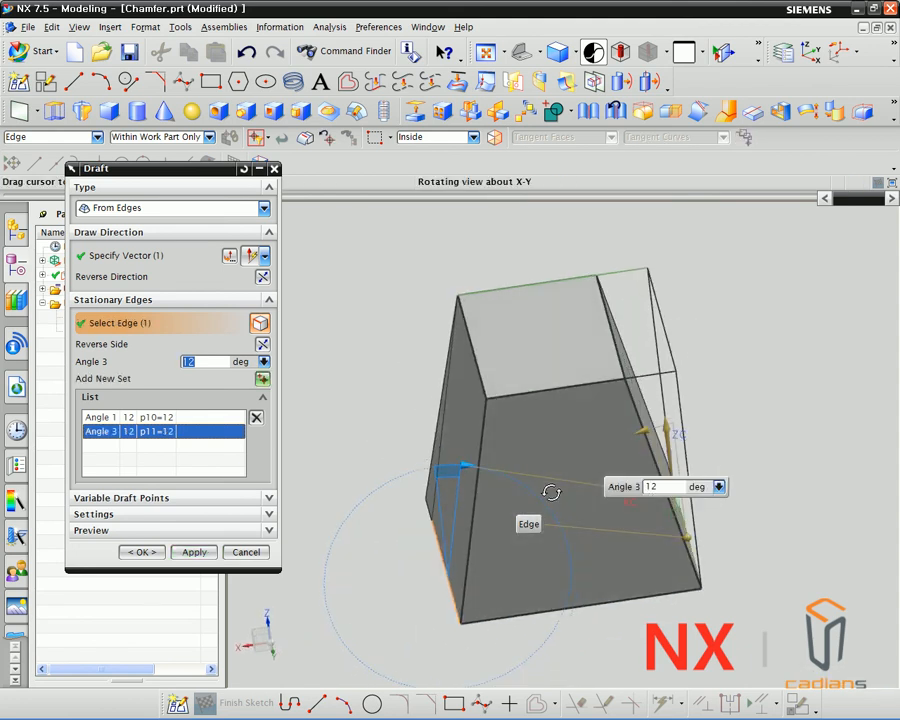
click(190, 553)
middle_drag(392, 522, 442, 494)
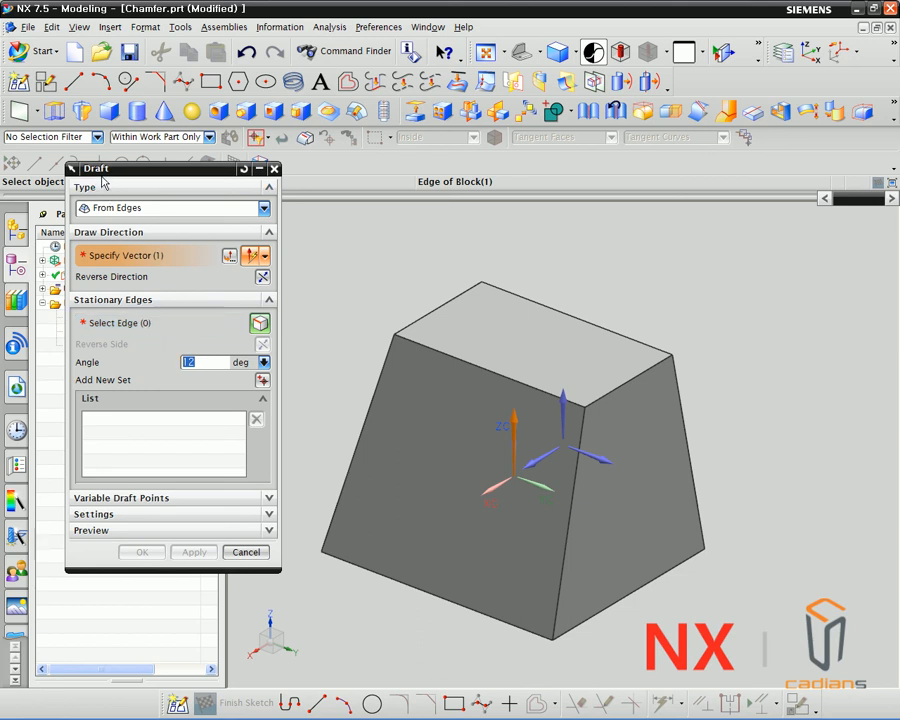
drag(103, 177, 107, 161)
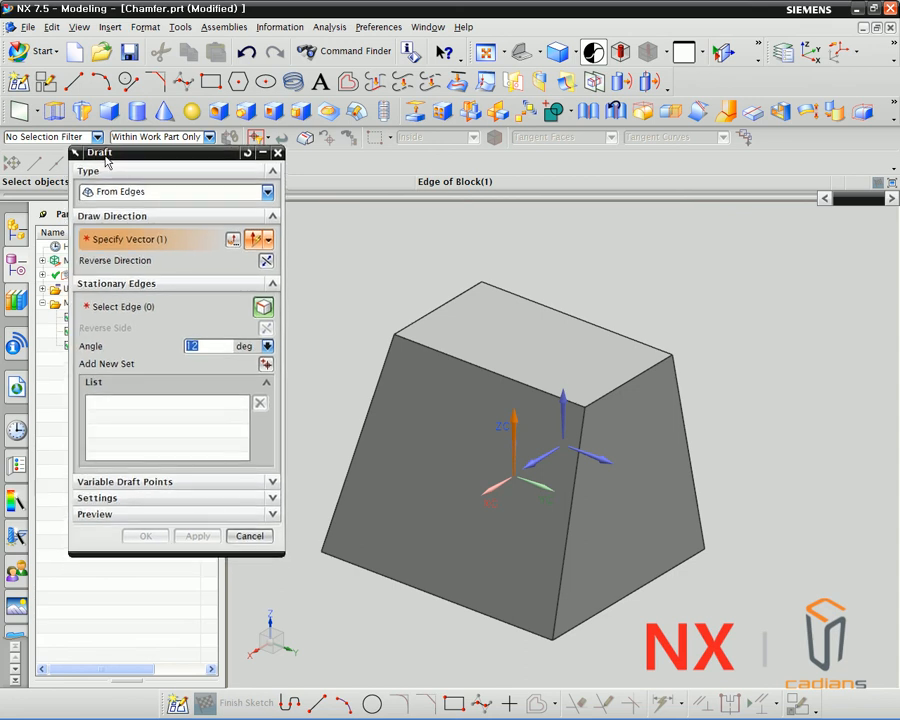